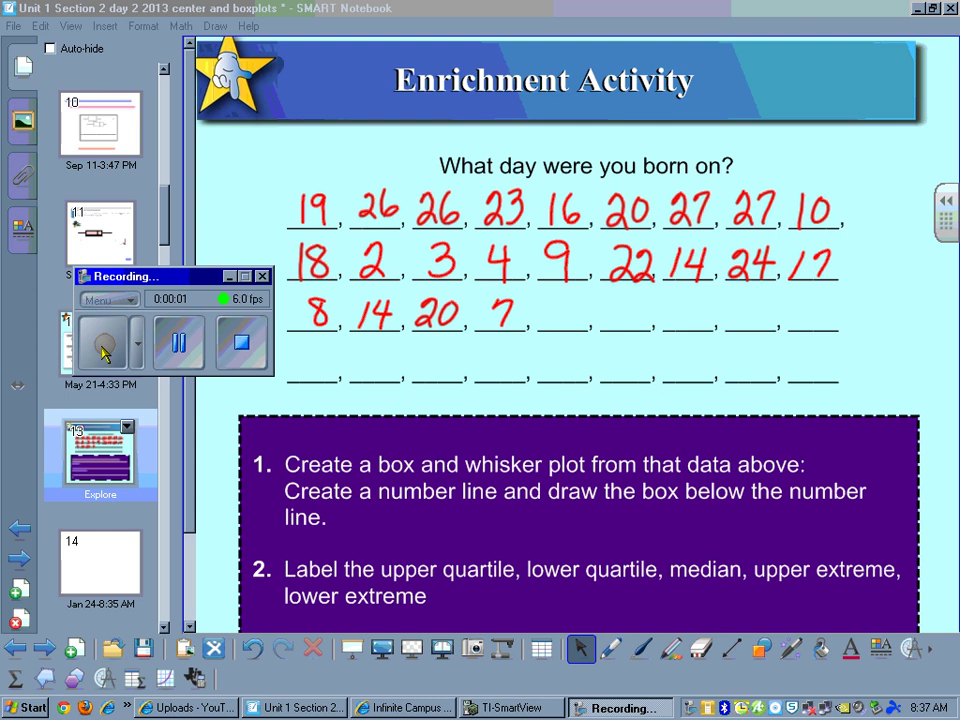
# Bring the TI-SmartView emulator forward, quit to the home screen, and open the Y= editor.
pyautogui.click(229, 276)
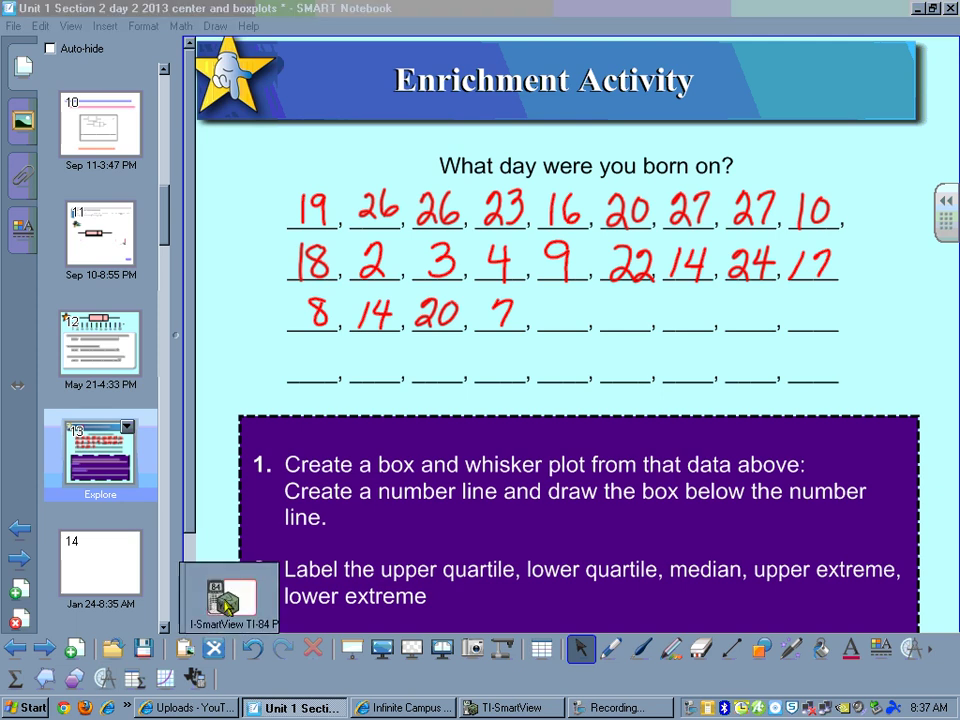
pyautogui.click(193, 680)
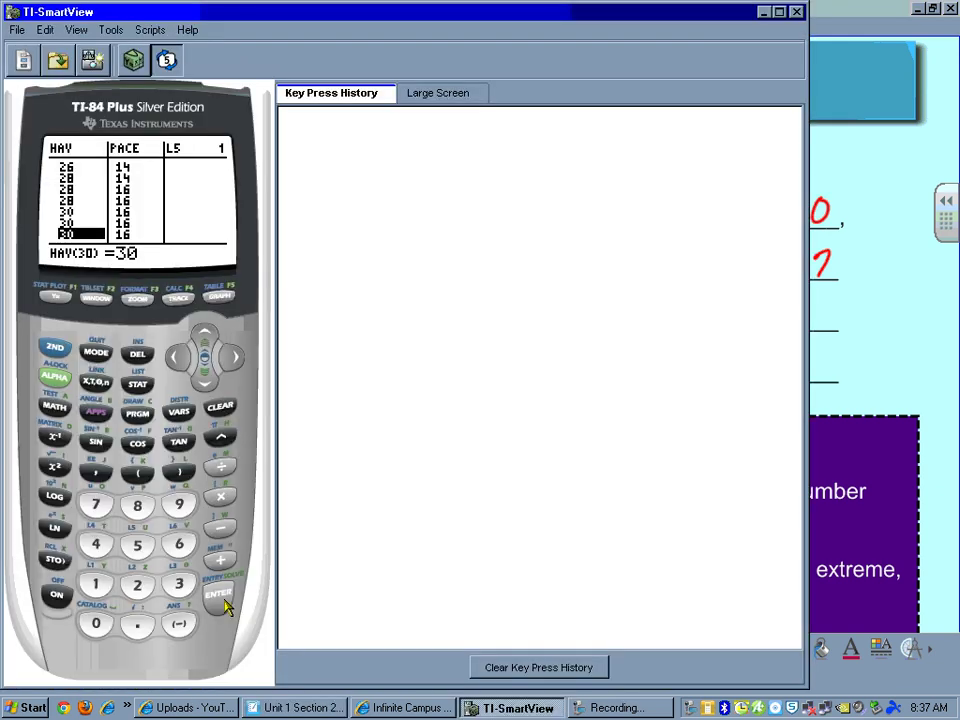
pyautogui.click(55, 347)
pyautogui.click(96, 353)
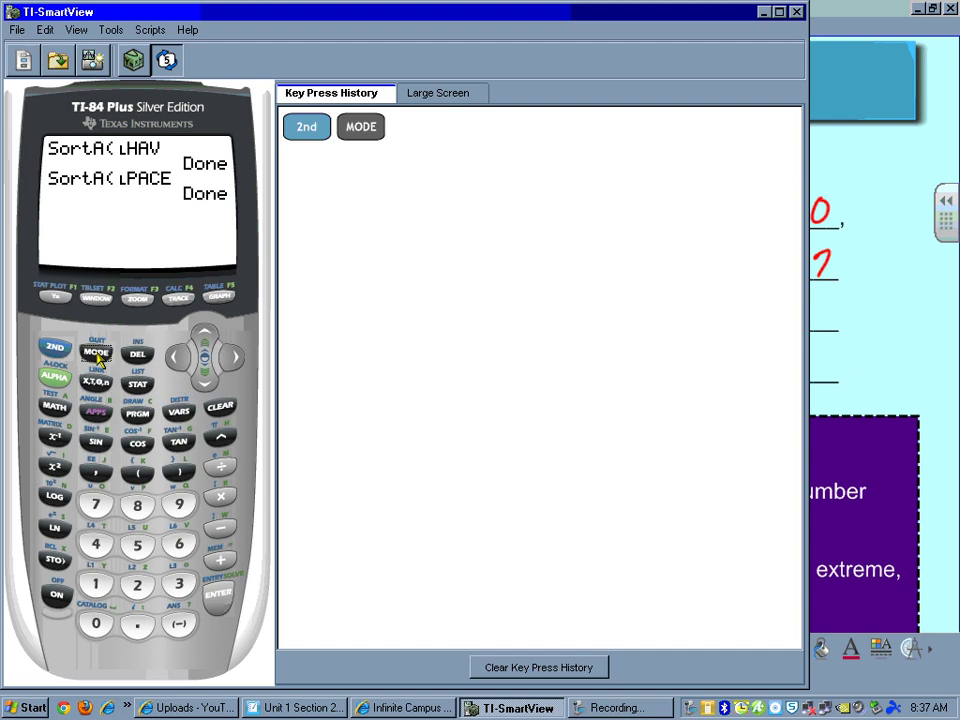
pyautogui.click(55, 297)
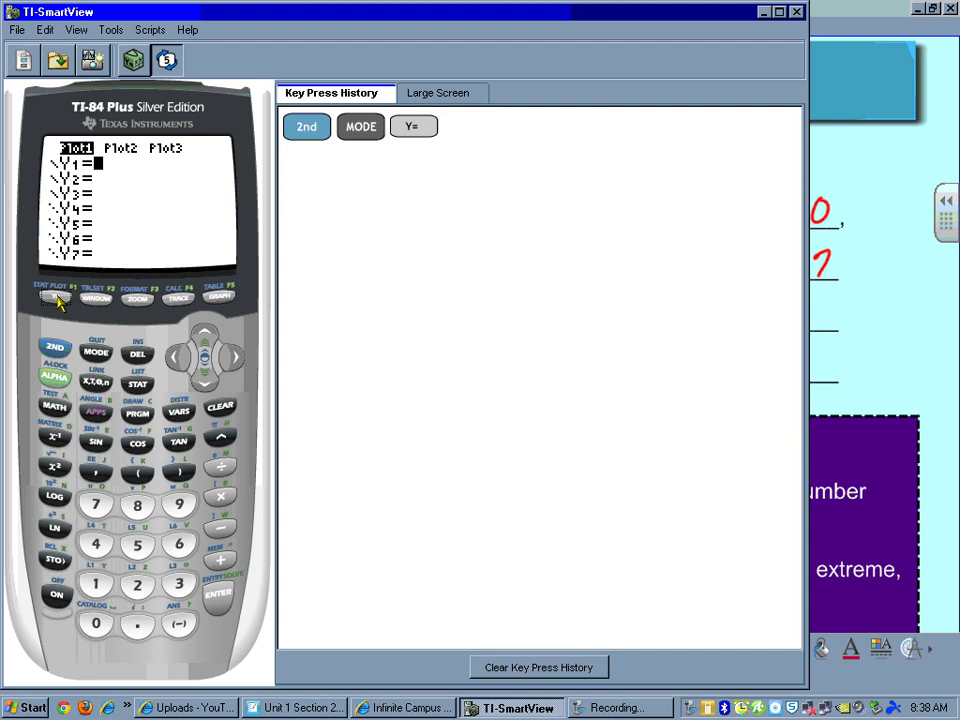
# Show the Large Screen view, toggle Plot1, and bring up the STAT menu.
pyautogui.click(422, 92)
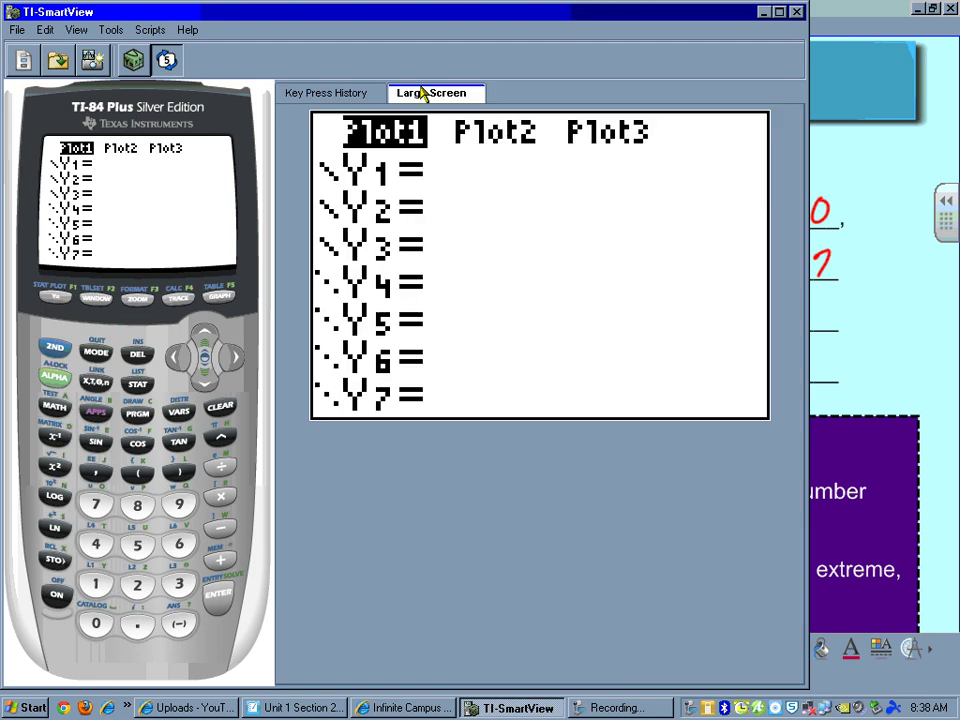
pyautogui.click(205, 335)
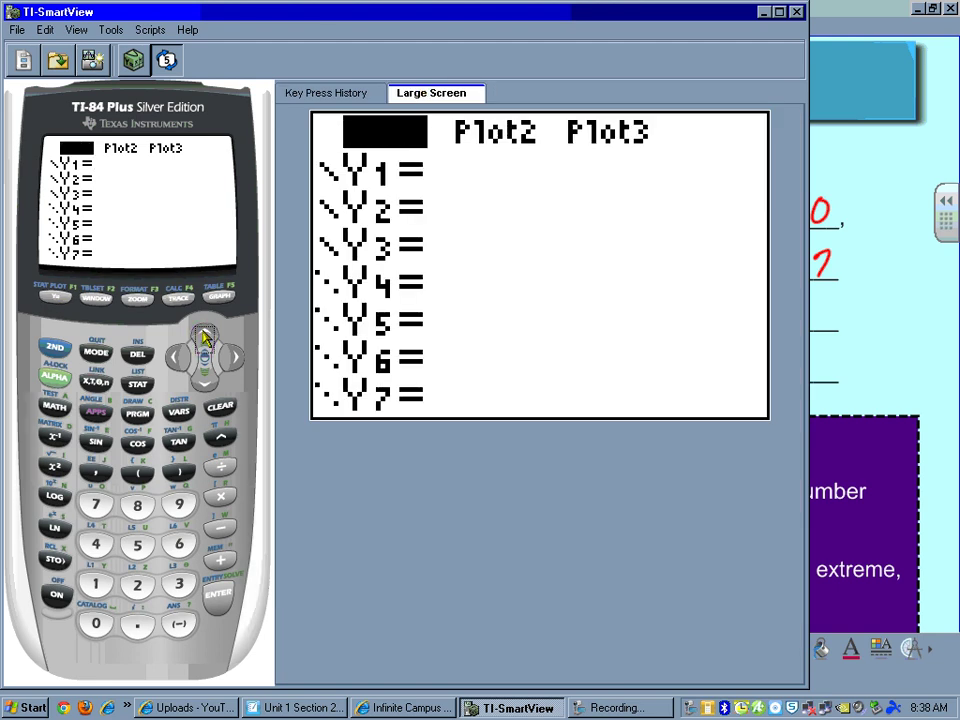
pyautogui.click(217, 604)
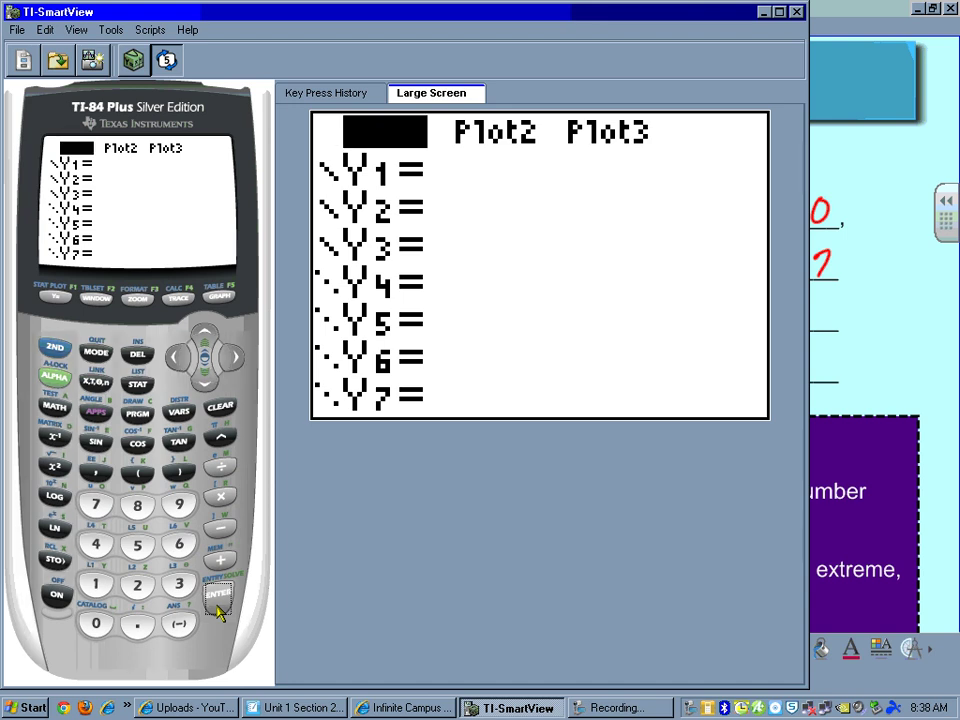
pyautogui.click(139, 385)
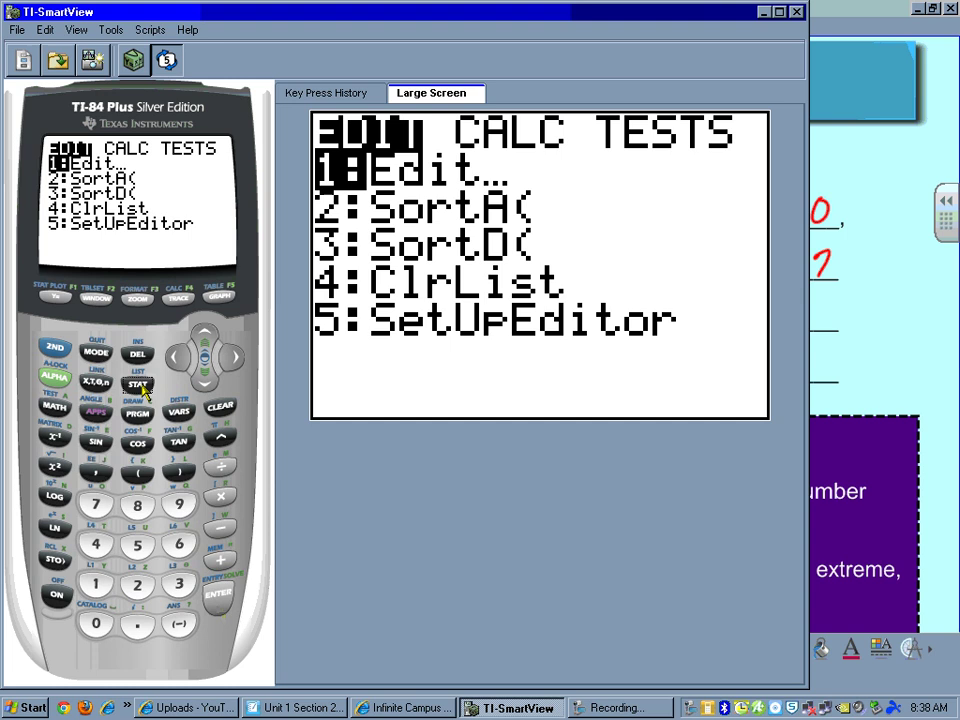
# In the list editor, insert a new list named BDAY at the L5 column beside HAV and PACE.
pyautogui.click(219, 598)
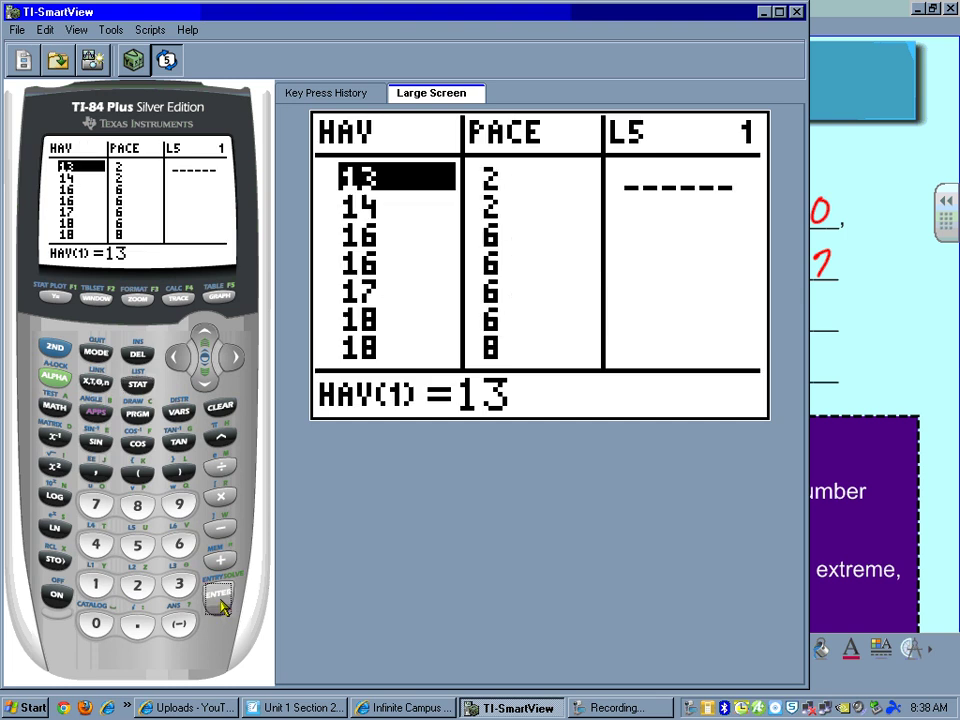
pyautogui.click(204, 333)
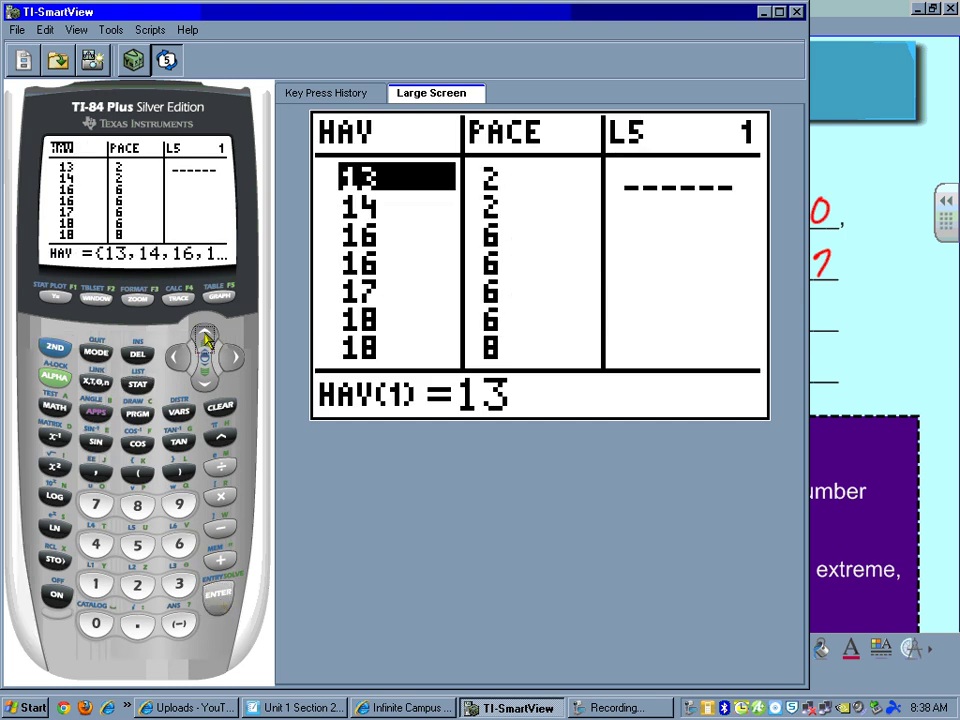
pyautogui.click(229, 358)
pyautogui.click(229, 358)
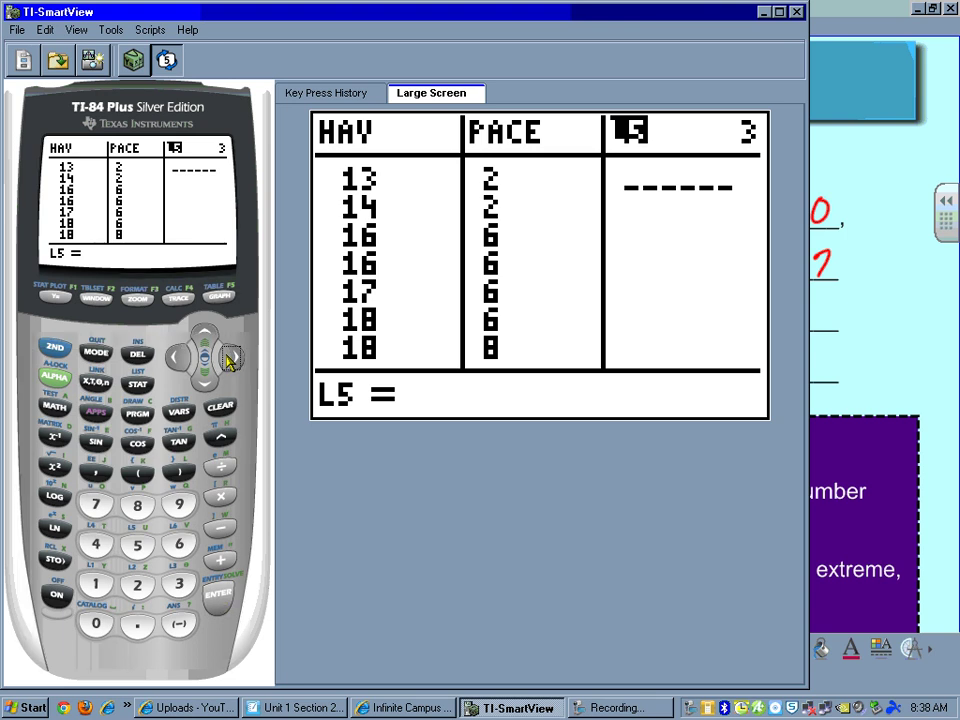
pyautogui.click(55, 347)
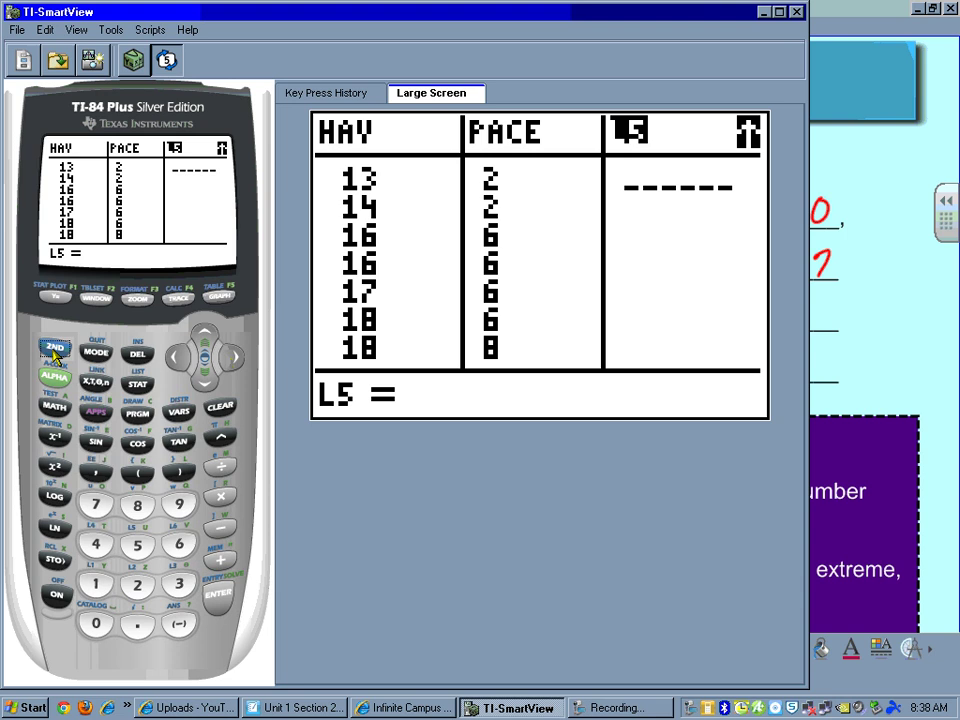
pyautogui.click(137, 354)
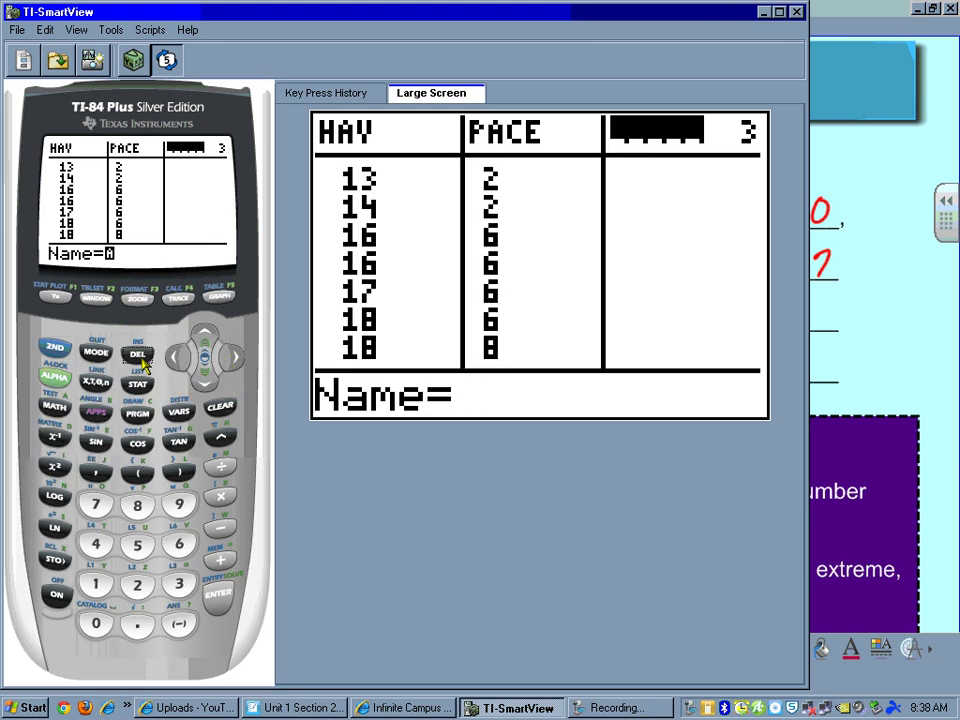
pyautogui.click(58, 408)
pyautogui.write('DA')
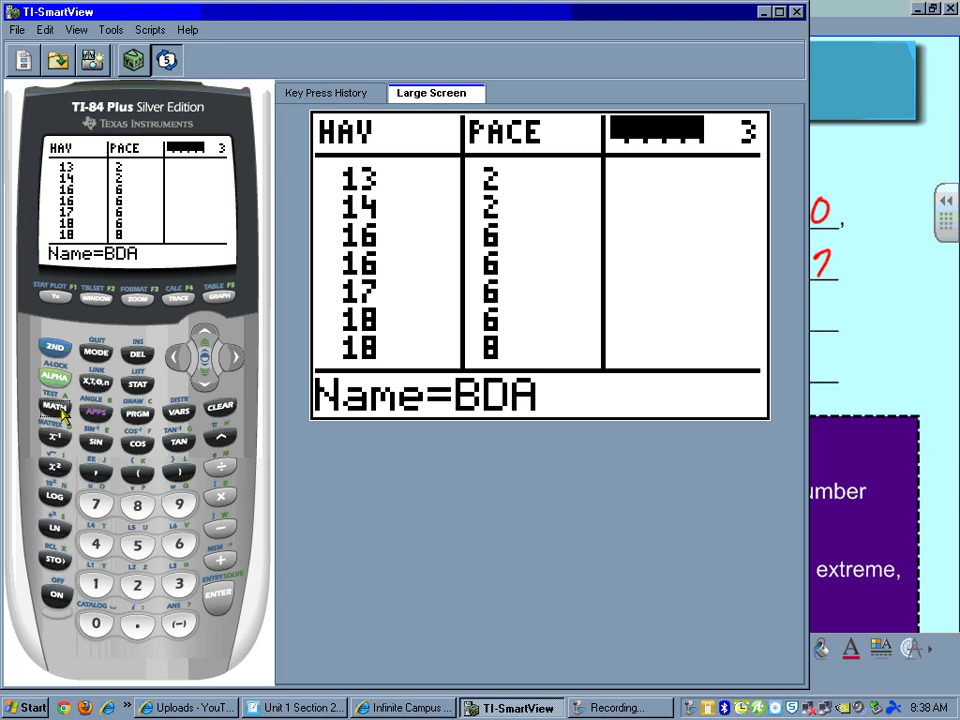
pyautogui.click(96, 584)
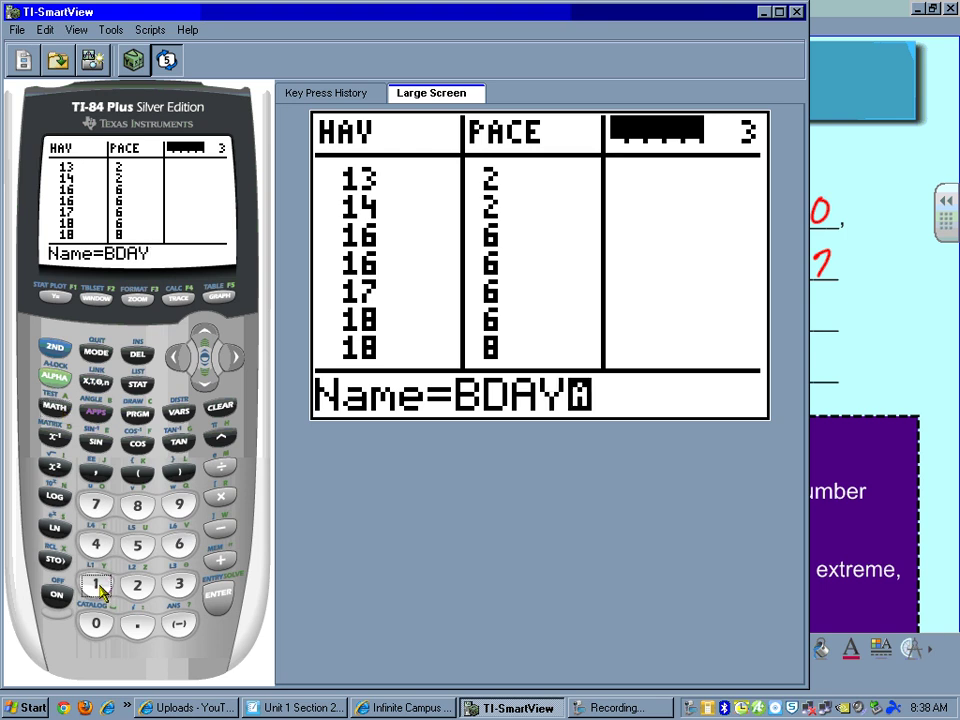
pyautogui.click(204, 378)
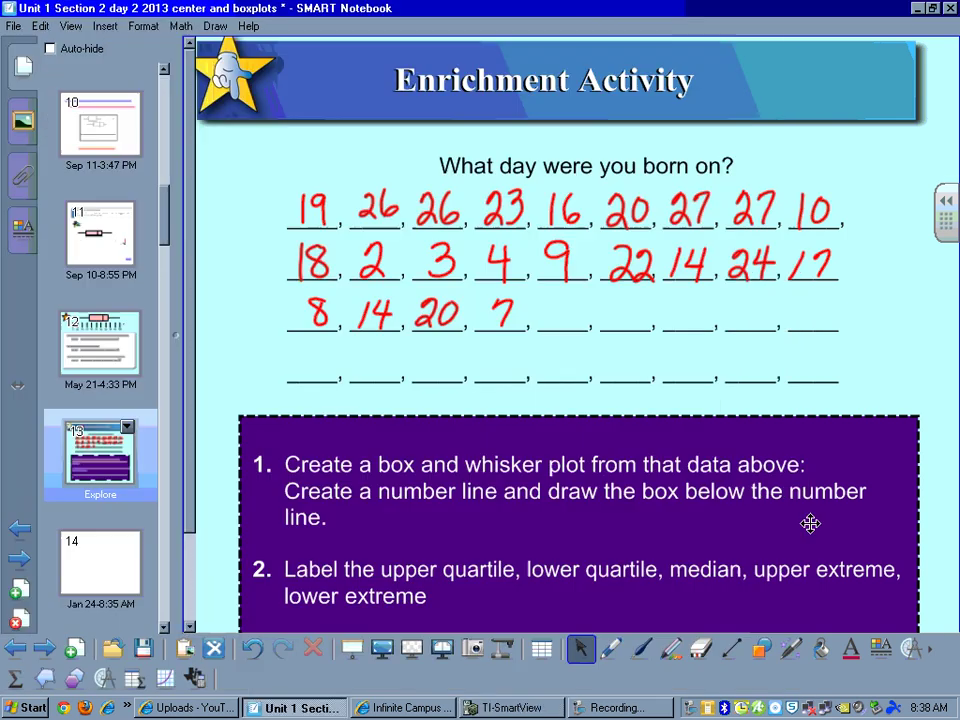
# Bring TI-SmartView back over the notebook and narrow its window so the handwritten birthdays show.
pyautogui.click(812, 523)
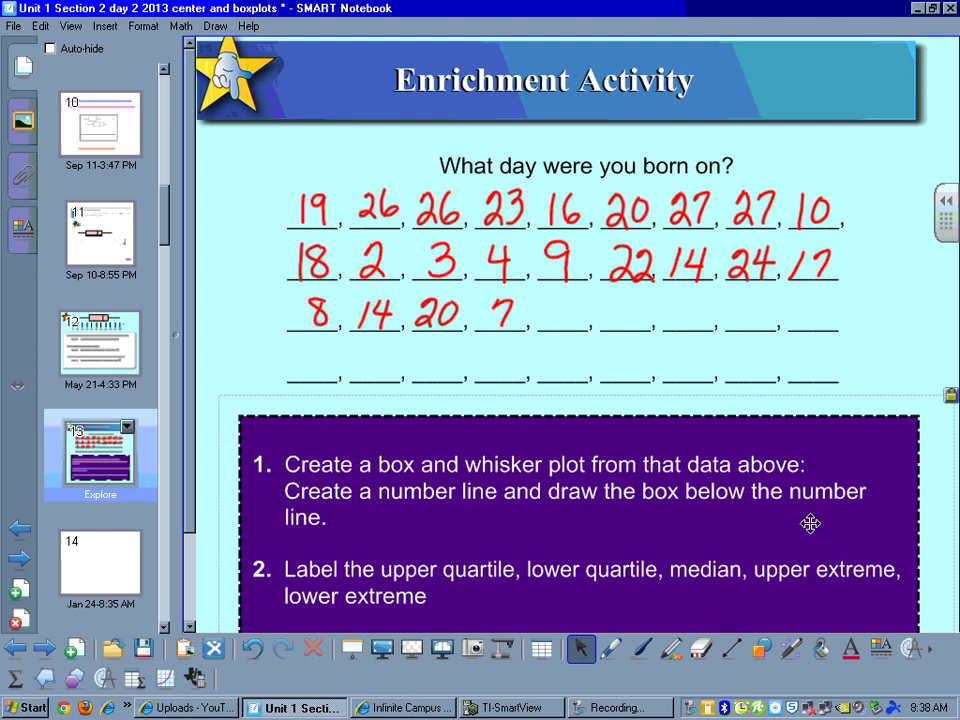
pyautogui.moveTo(198, 684)
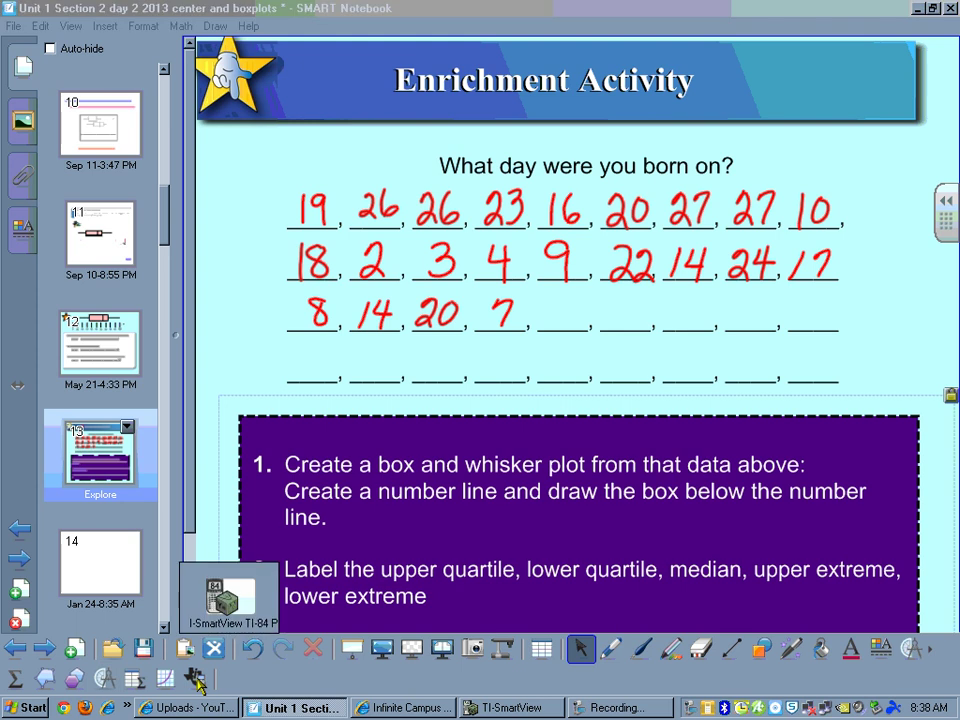
pyautogui.click(248, 605)
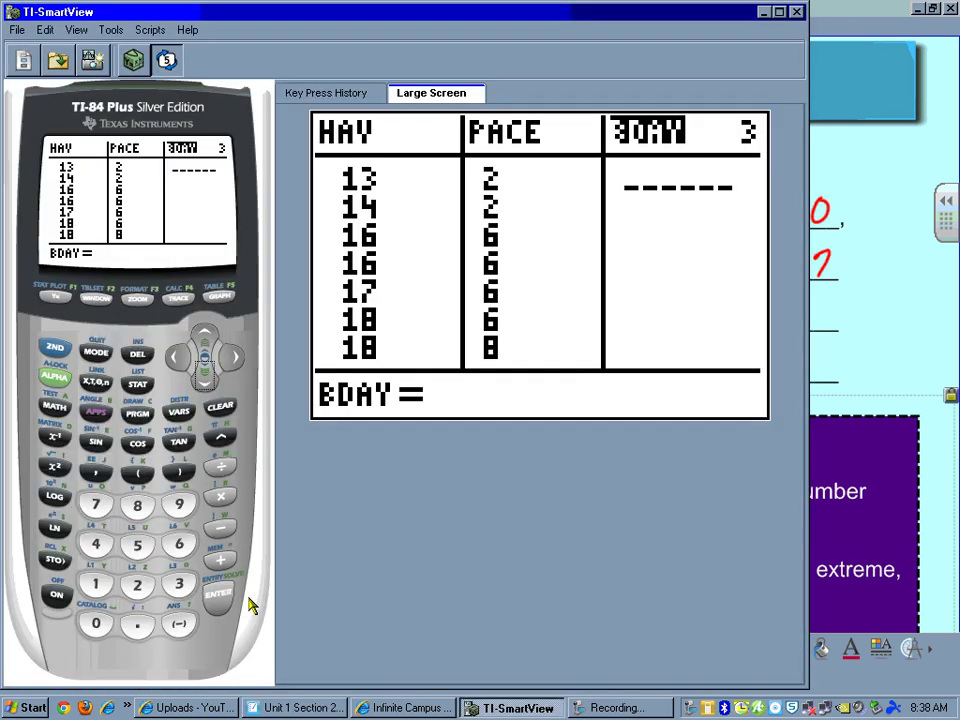
pyautogui.moveTo(806, 508); pyautogui.dragTo(257, 527)
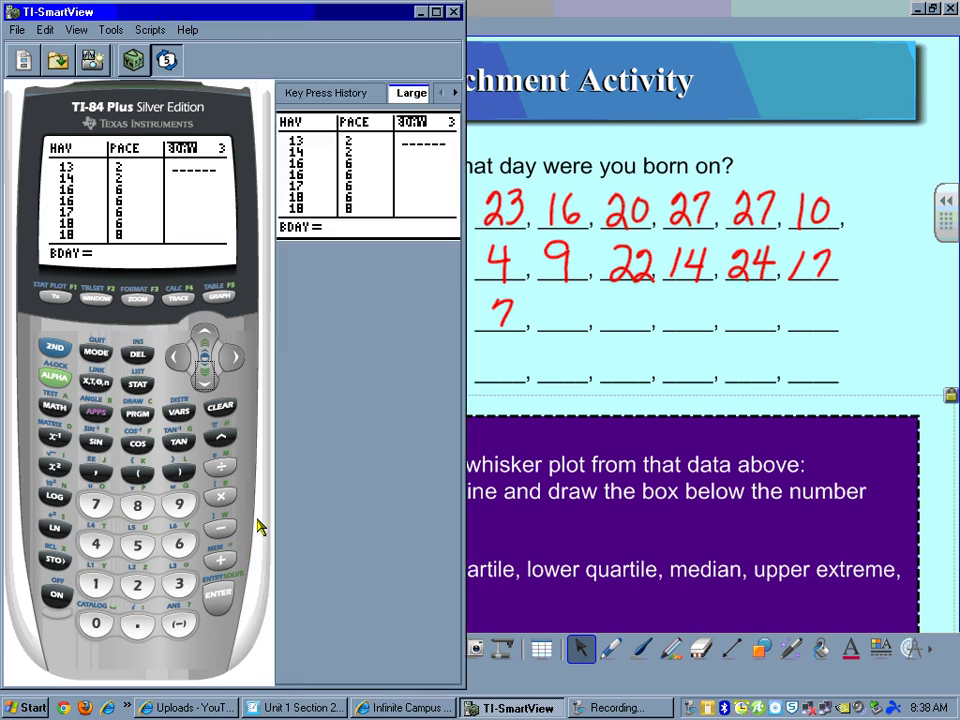
# Enter the first eight birthdays into BDAY: 2, 3, 4, 7, 8, 9, 10, 14.
pyautogui.click(205, 382)
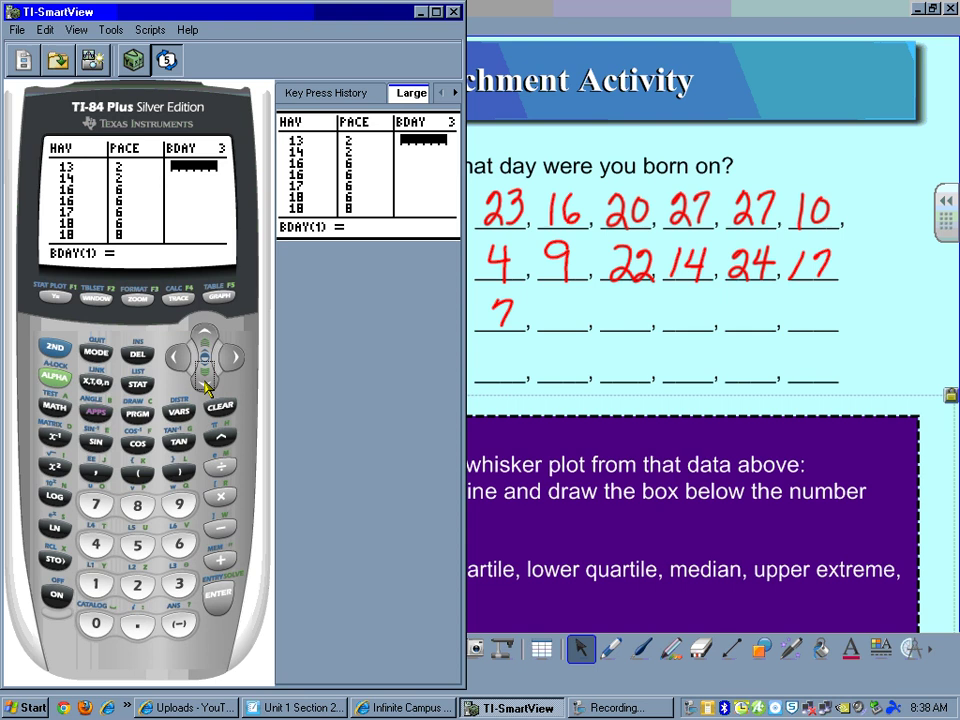
pyautogui.click(137, 585)
pyautogui.click(218, 597)
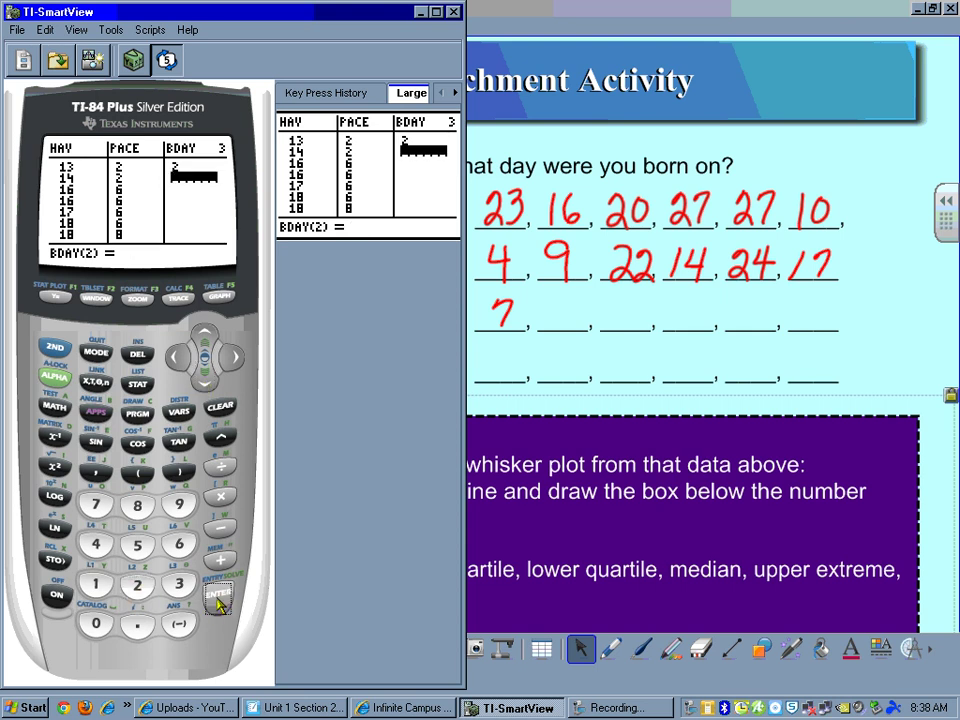
pyautogui.click(178, 584)
pyautogui.click(218, 597)
pyautogui.click(96, 544)
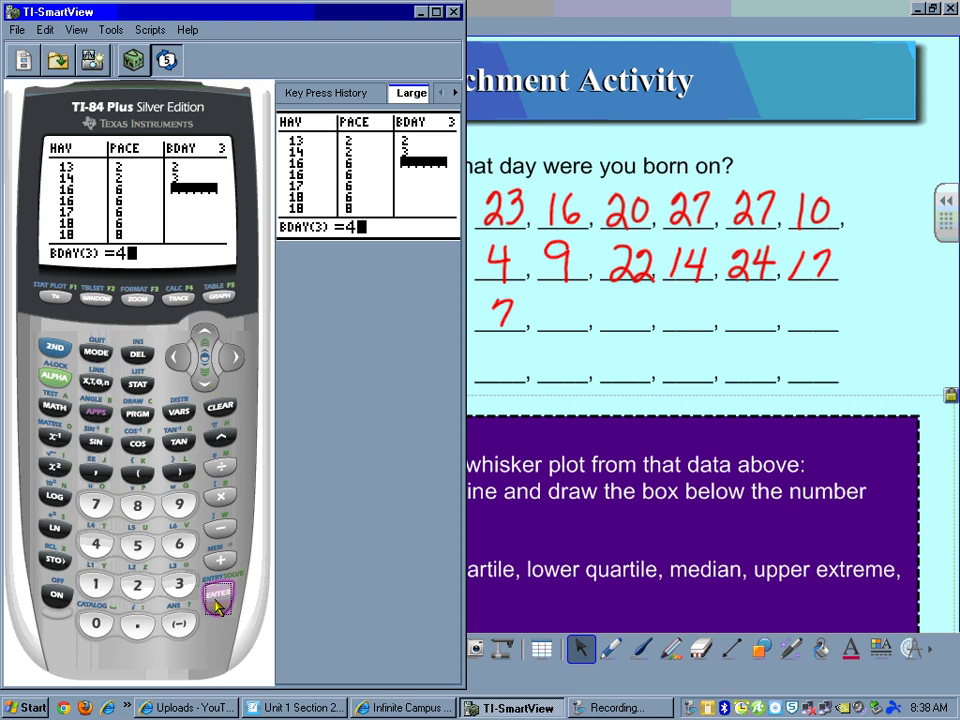
pyautogui.click(217, 600)
pyautogui.write('7')
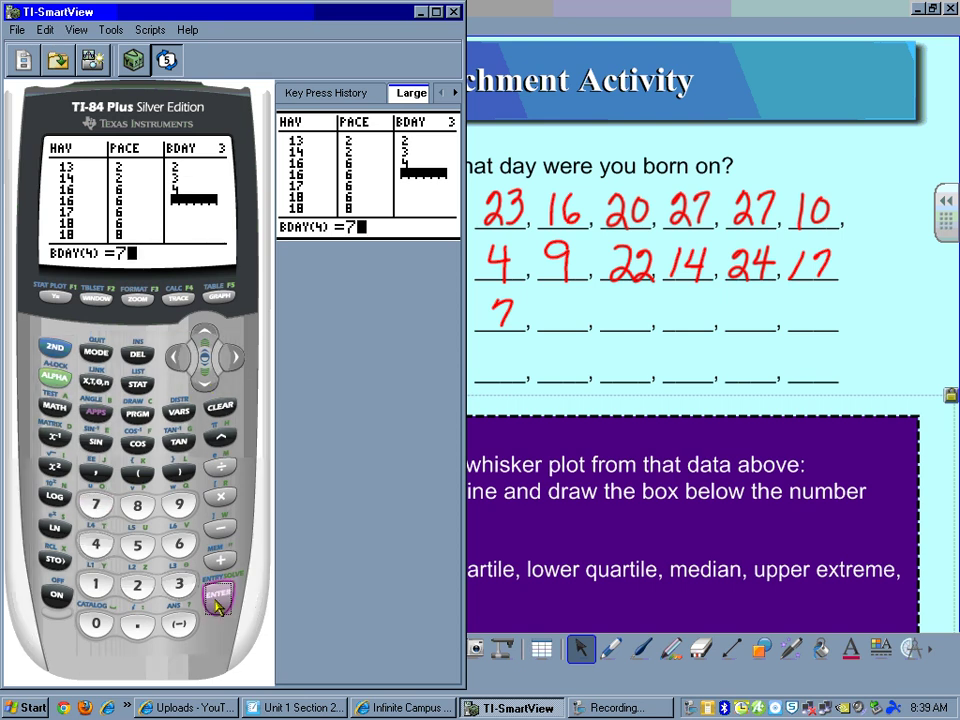
pyautogui.click(218, 600)
pyautogui.write('8')
pyautogui.click(217, 602)
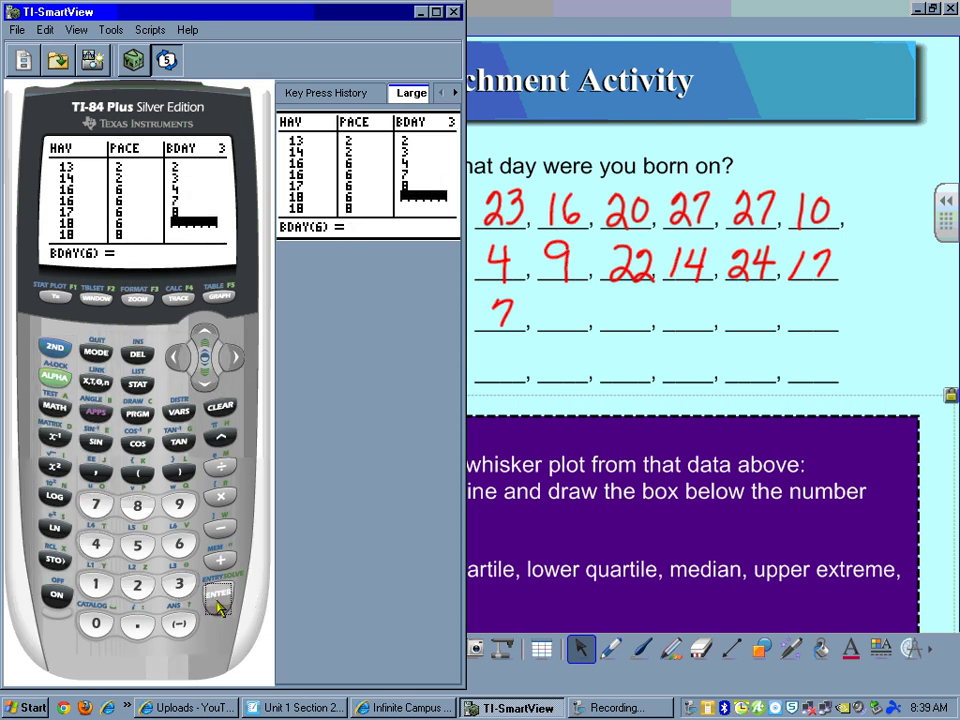
pyautogui.click(179, 504)
pyautogui.click(217, 600)
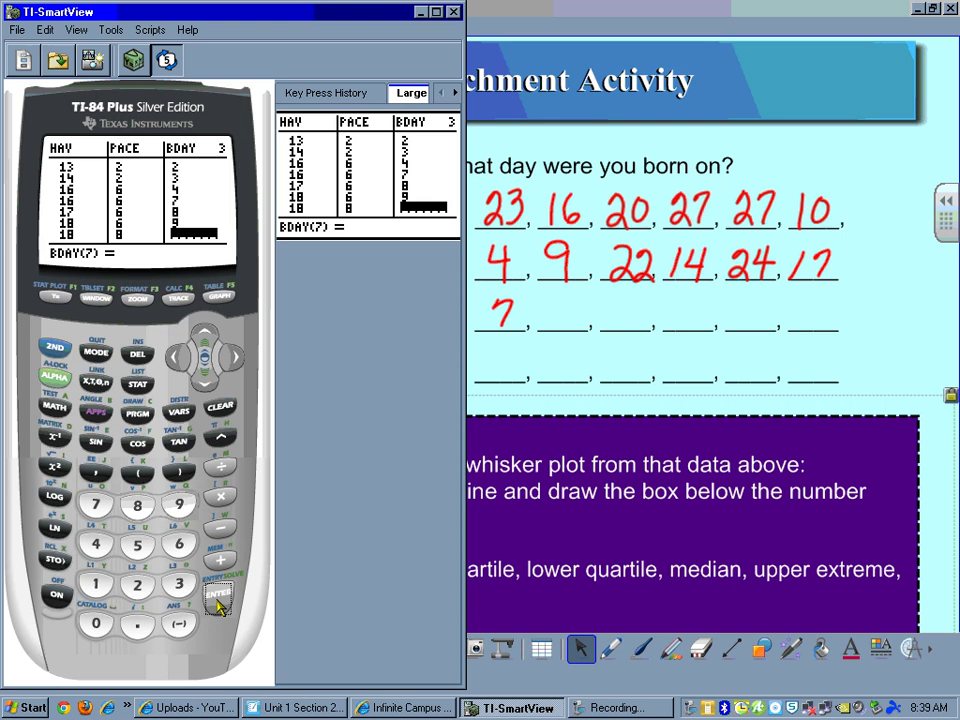
pyautogui.click(96, 584)
pyautogui.click(96, 623)
pyautogui.click(217, 600)
pyautogui.click(96, 584)
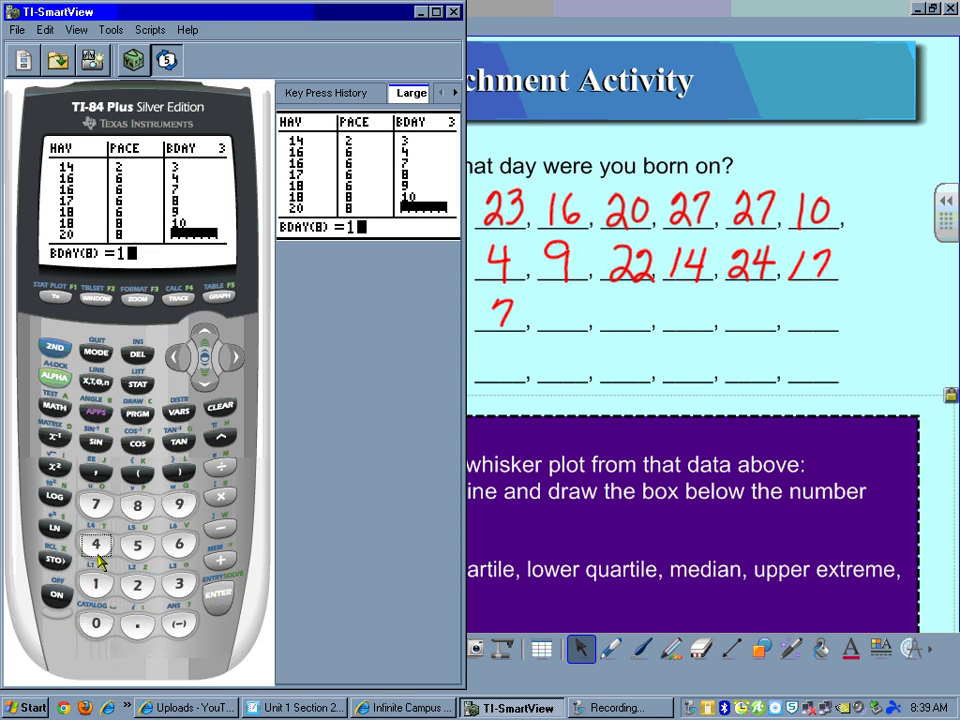
pyautogui.click(96, 545)
pyautogui.click(217, 600)
# Enter the next birthdays into BDAY(9)–BDAY(15): 14, 16, 17, 18, 19, 20, 20.
pyautogui.click(96, 584)
pyautogui.click(96, 545)
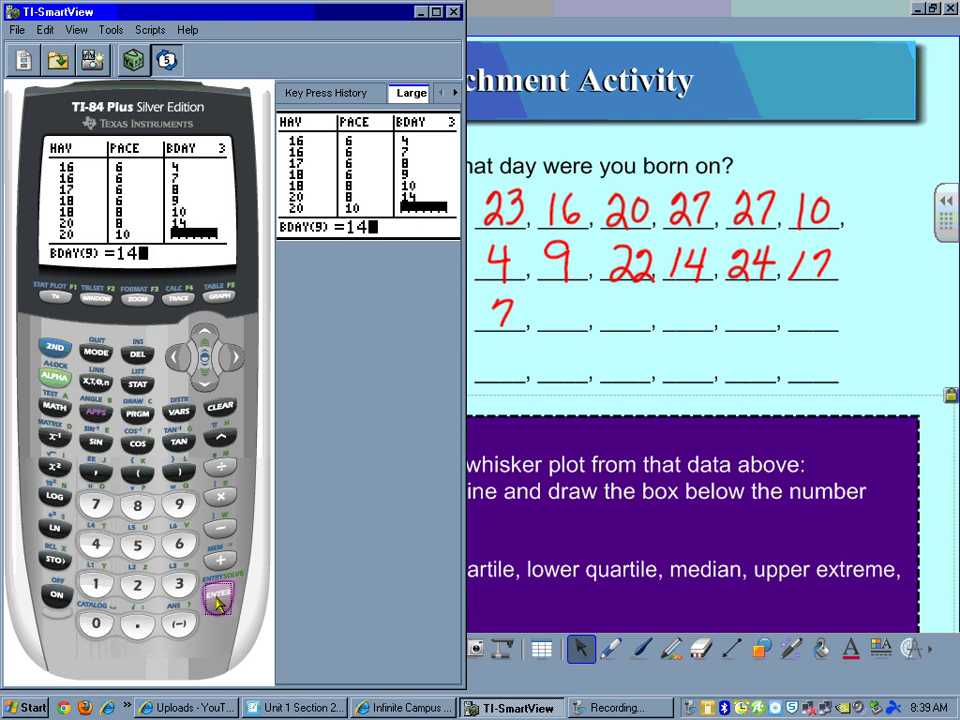
pyautogui.click(217, 600)
pyautogui.click(96, 584)
pyautogui.click(179, 545)
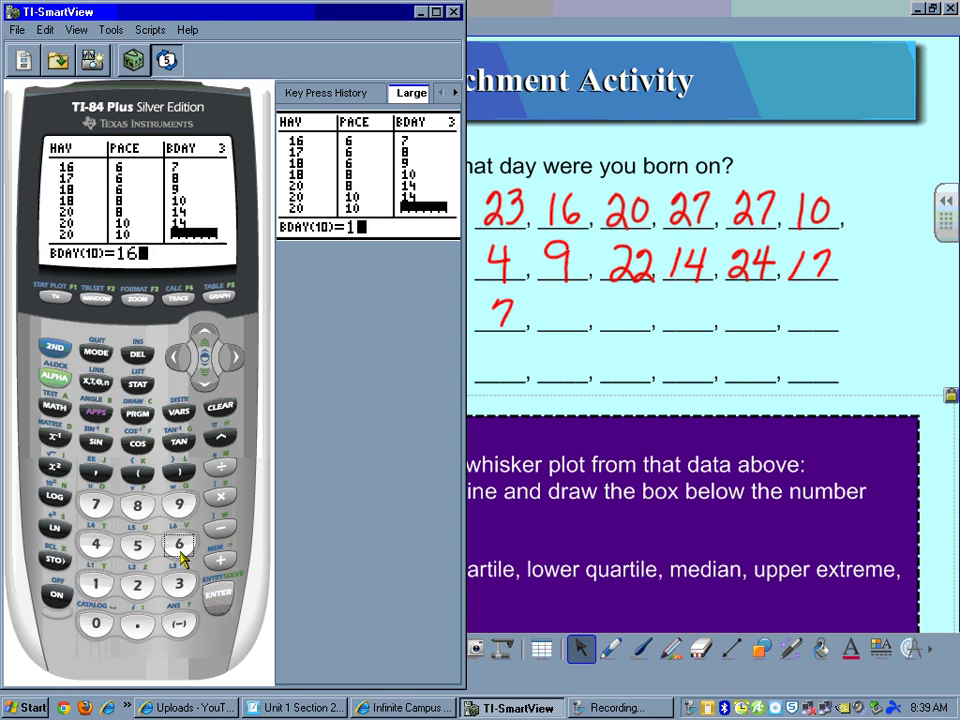
pyautogui.click(217, 600)
pyautogui.click(96, 584)
pyautogui.click(96, 505)
pyautogui.click(217, 600)
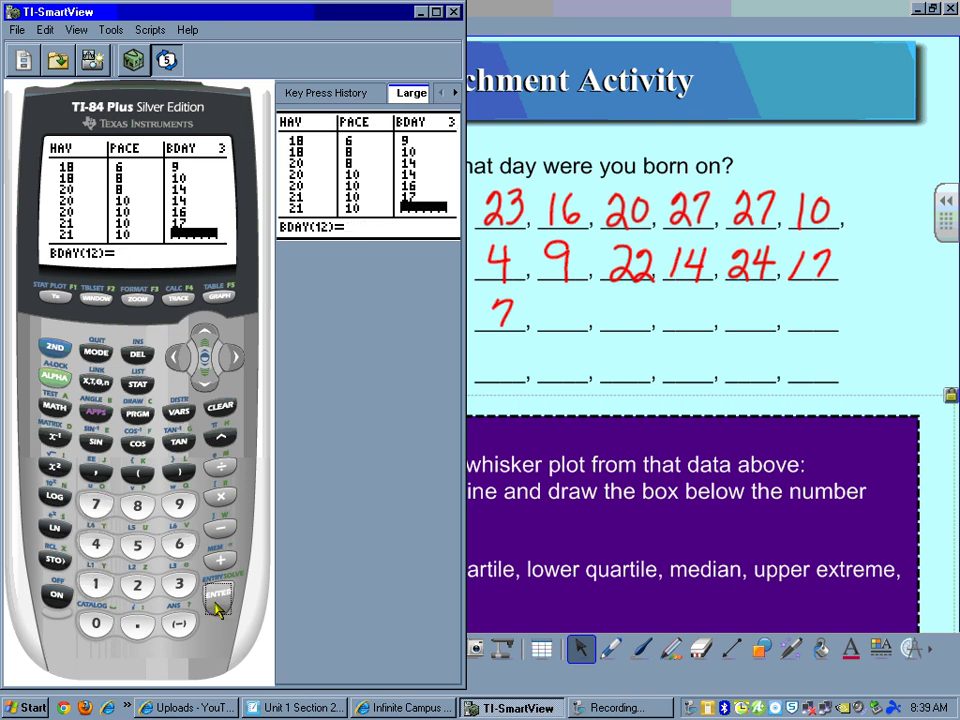
pyautogui.click(96, 584)
pyautogui.click(137, 505)
pyautogui.click(217, 600)
pyautogui.click(96, 584)
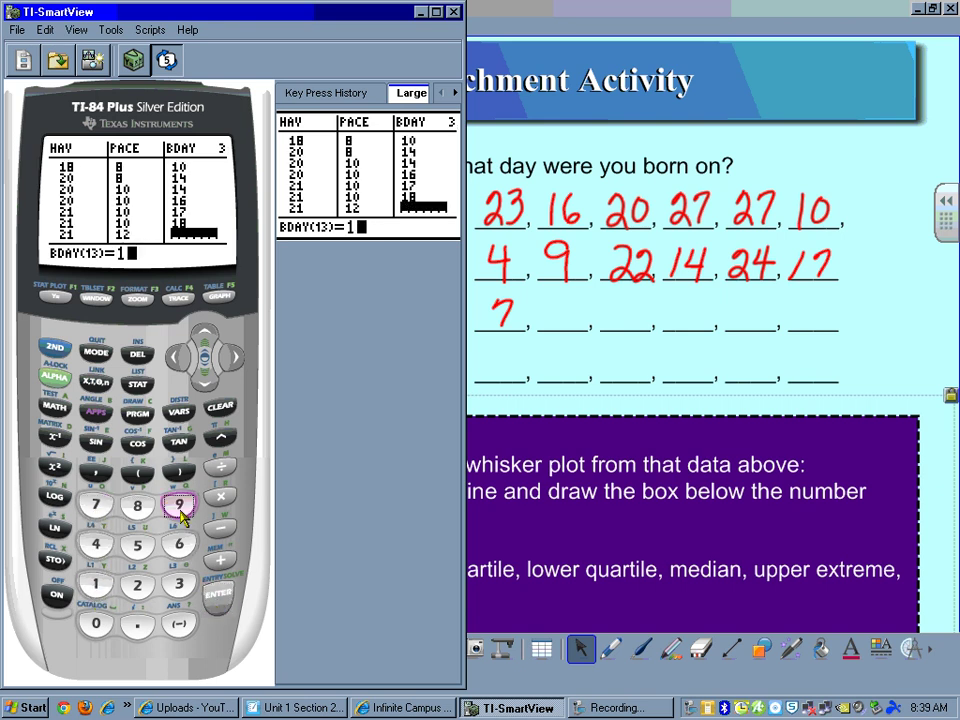
pyautogui.click(179, 505)
pyautogui.click(217, 597)
pyautogui.click(137, 584)
pyautogui.click(96, 624)
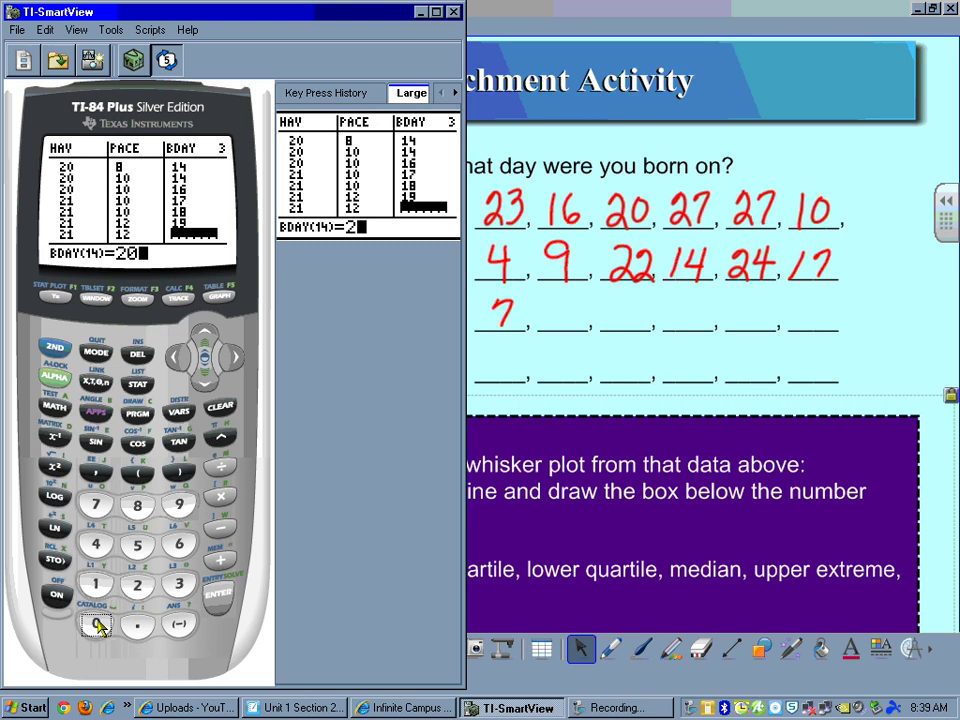
pyautogui.click(217, 597)
pyautogui.click(137, 584)
pyautogui.click(96, 624)
pyautogui.click(217, 600)
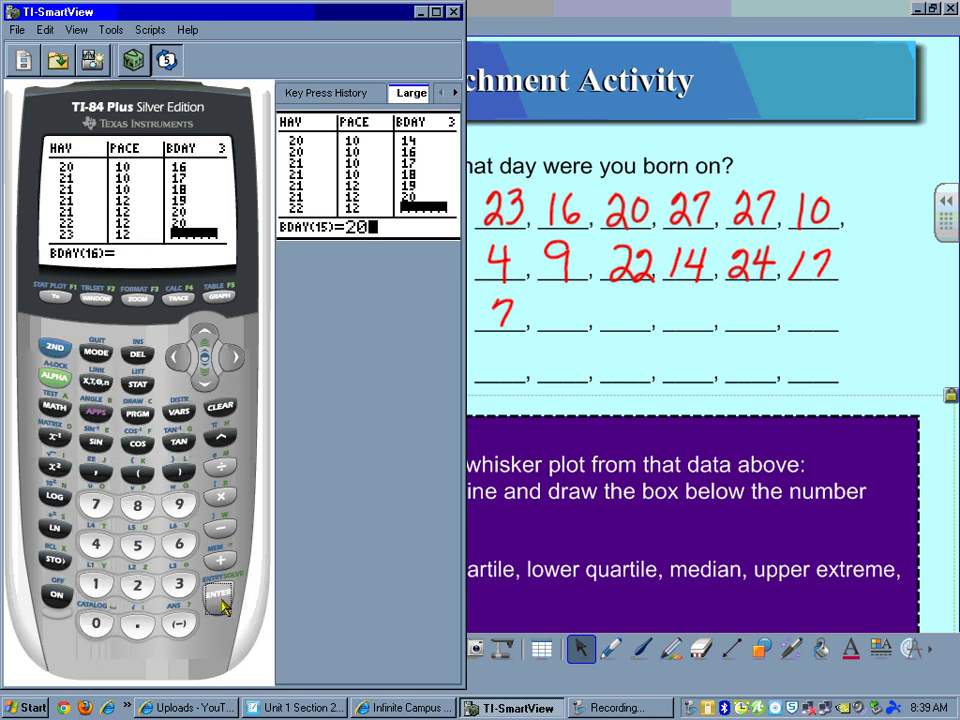
# Enter the remaining birthdays 22, 23, 26, 26, 27, 27, and 24 into BDAY.
pyautogui.click(137, 584)
pyautogui.click(137, 584)
pyautogui.click(217, 600)
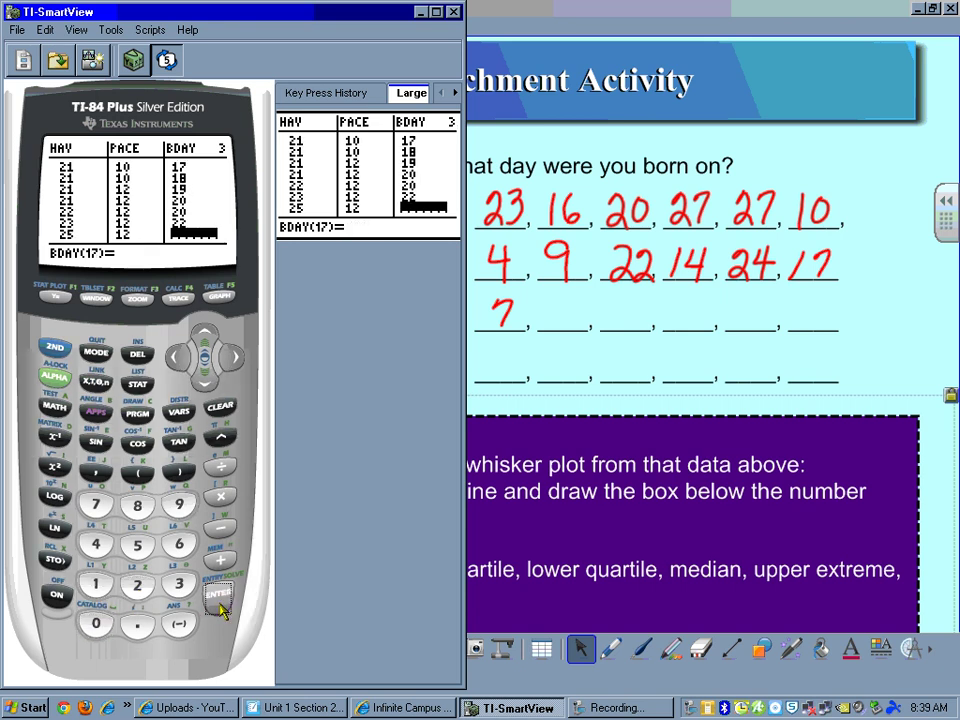
pyautogui.click(137, 584)
pyautogui.click(179, 584)
pyautogui.click(217, 597)
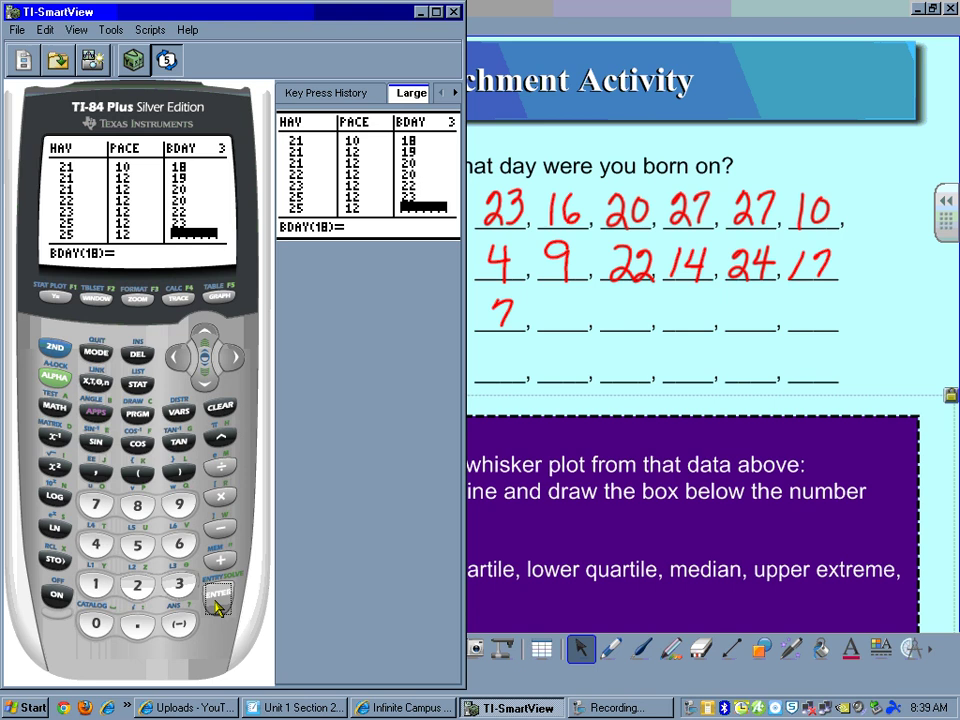
pyautogui.click(137, 584)
pyautogui.click(178, 544)
pyautogui.click(217, 600)
pyautogui.click(137, 586)
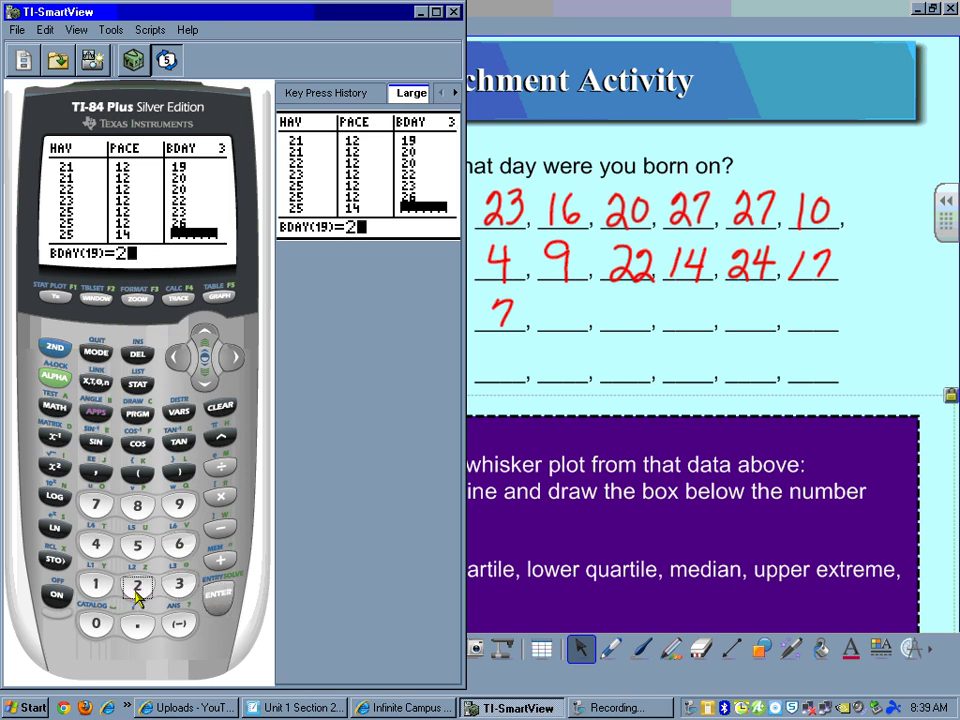
pyautogui.click(178, 544)
pyautogui.click(217, 598)
pyautogui.click(137, 584)
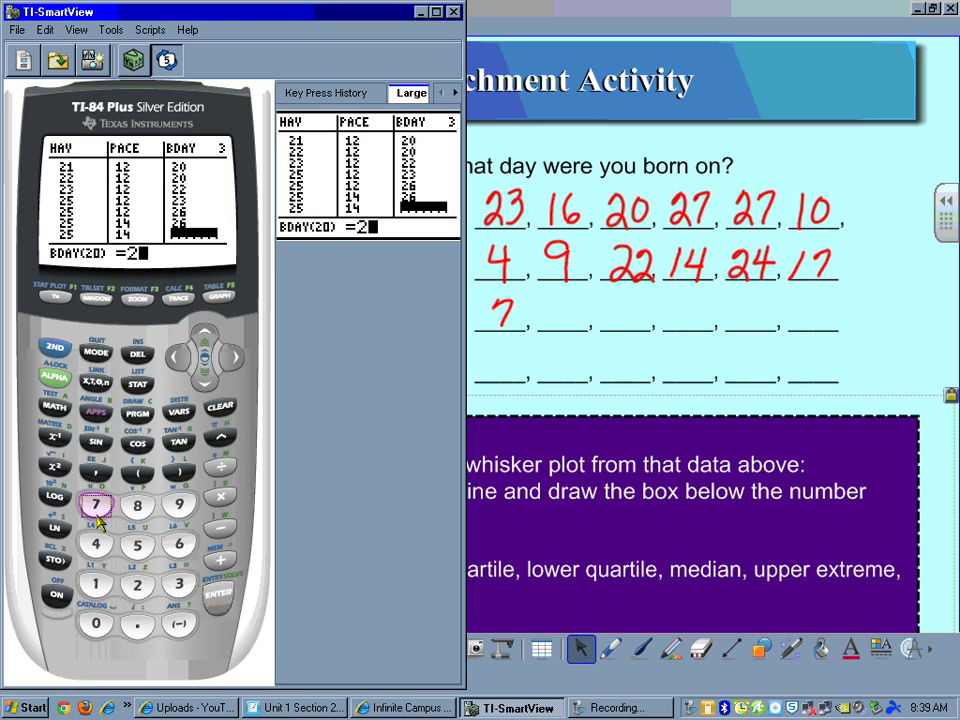
pyautogui.click(97, 514)
pyautogui.click(216, 600)
pyautogui.click(137, 584)
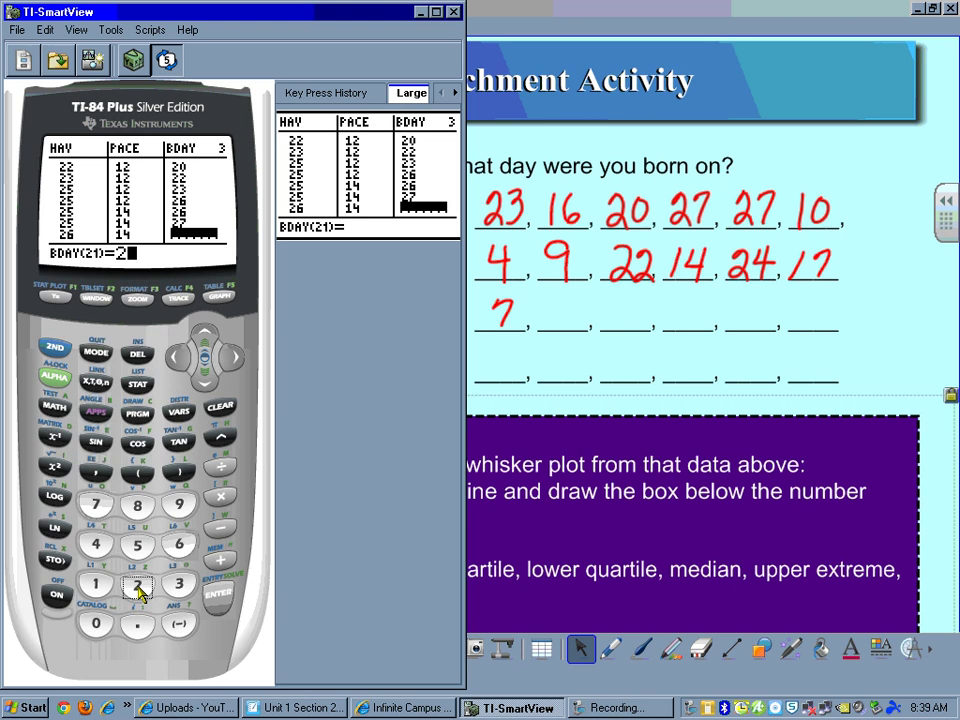
pyautogui.click(96, 510)
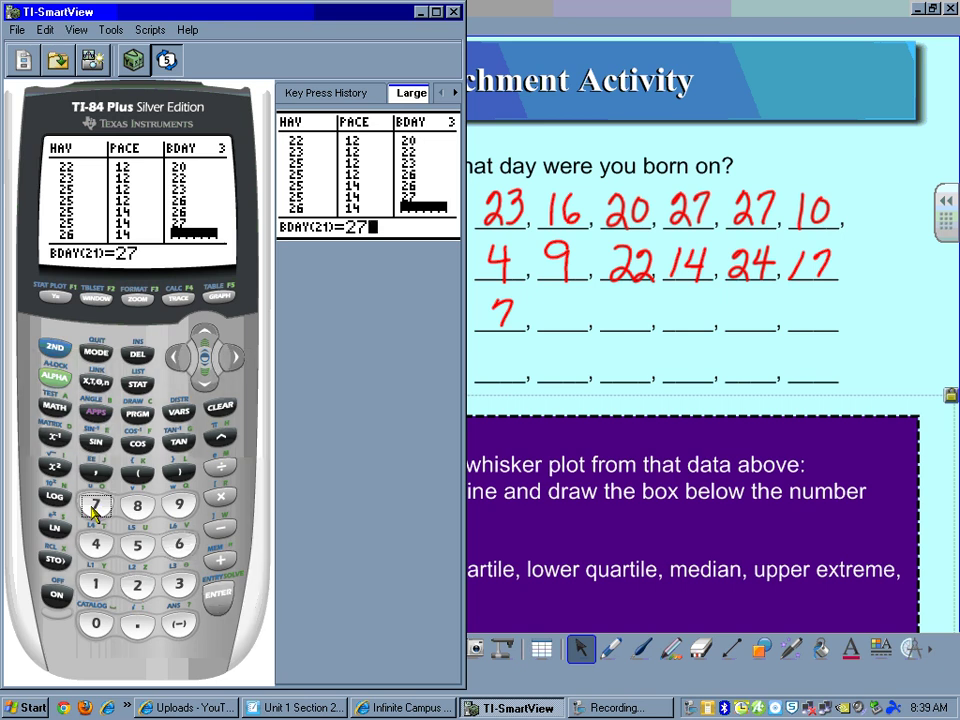
pyautogui.click(203, 382)
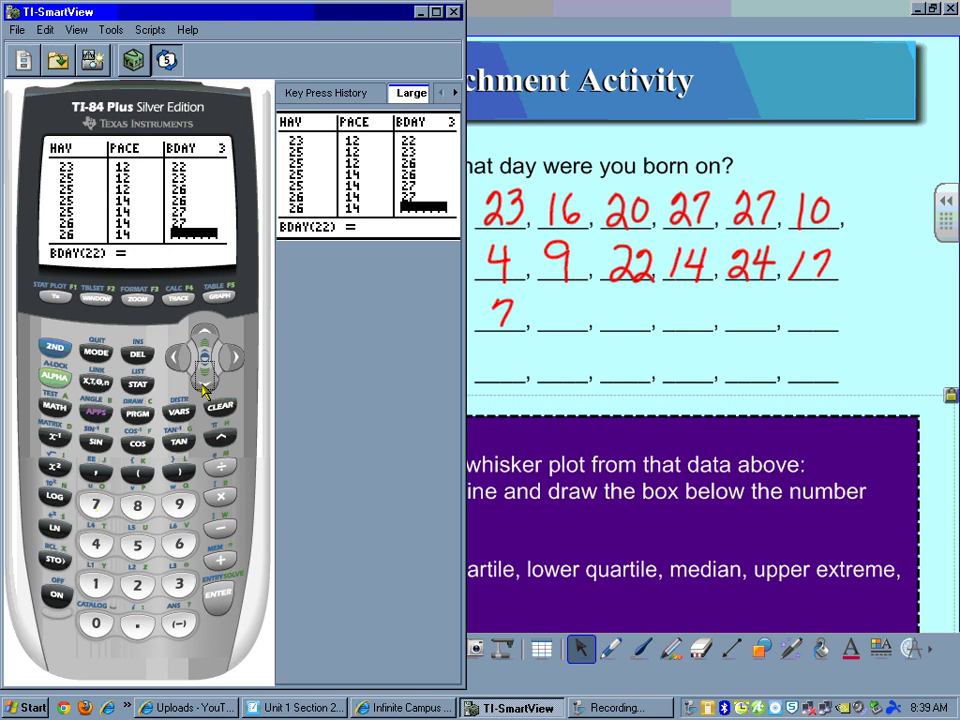
pyautogui.click(137, 584)
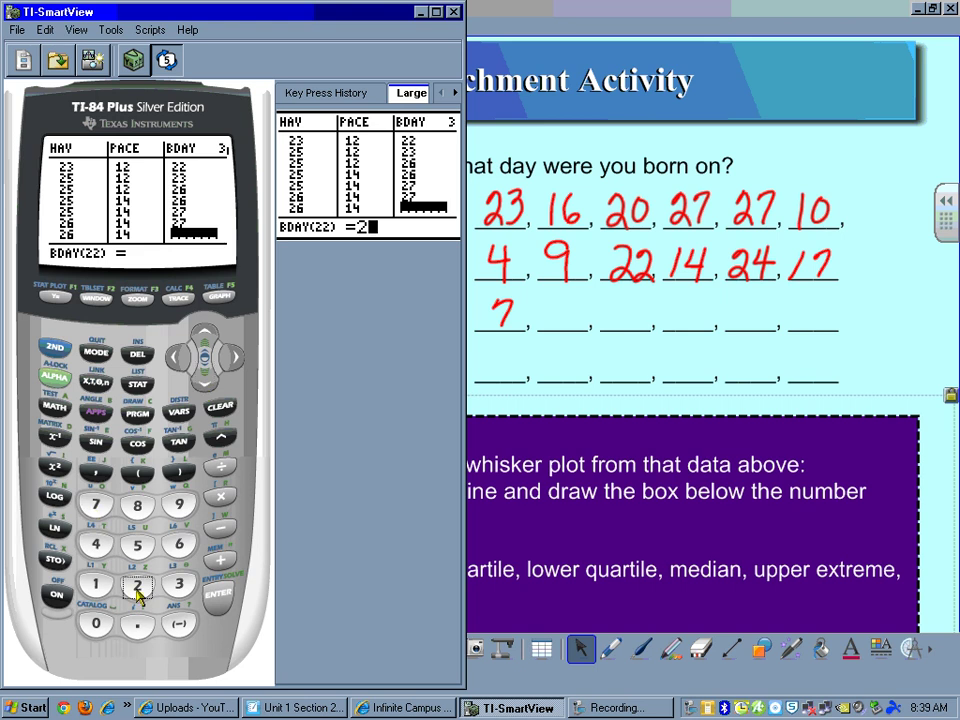
pyautogui.click(96, 544)
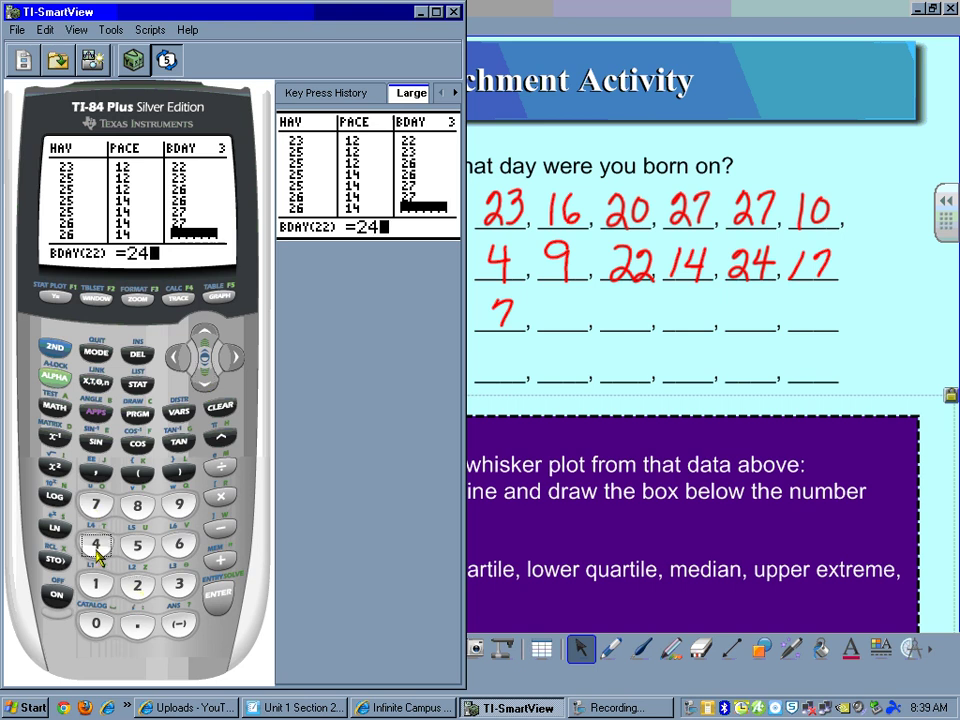
pyautogui.click(217, 598)
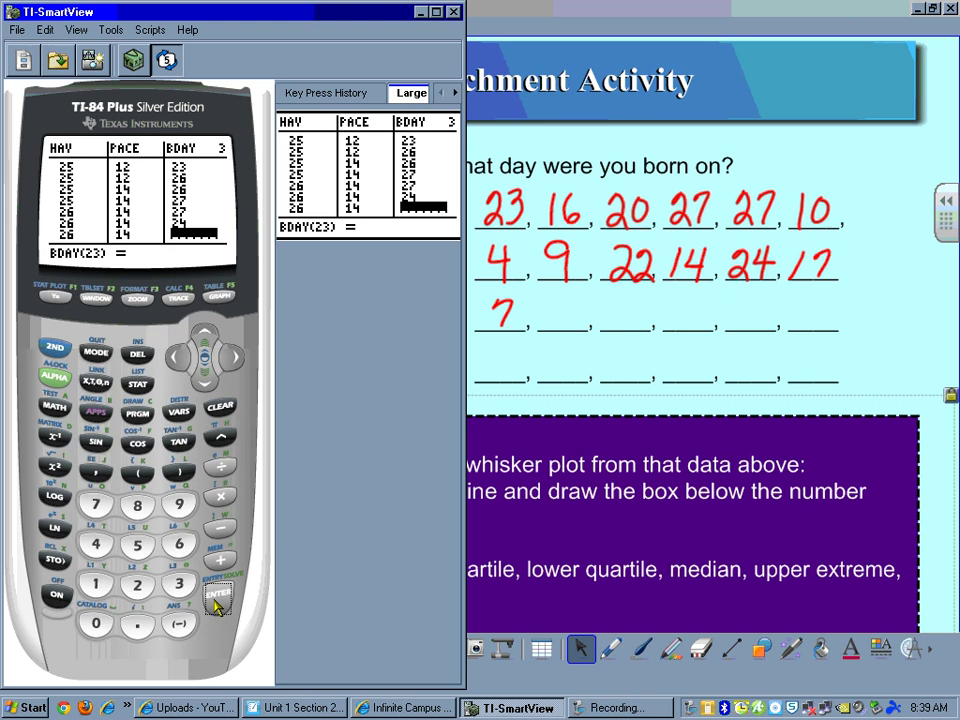
# Delete the trailing 24 and insert 24 at BDAY(18) before the first 26.
pyautogui.press('Up')
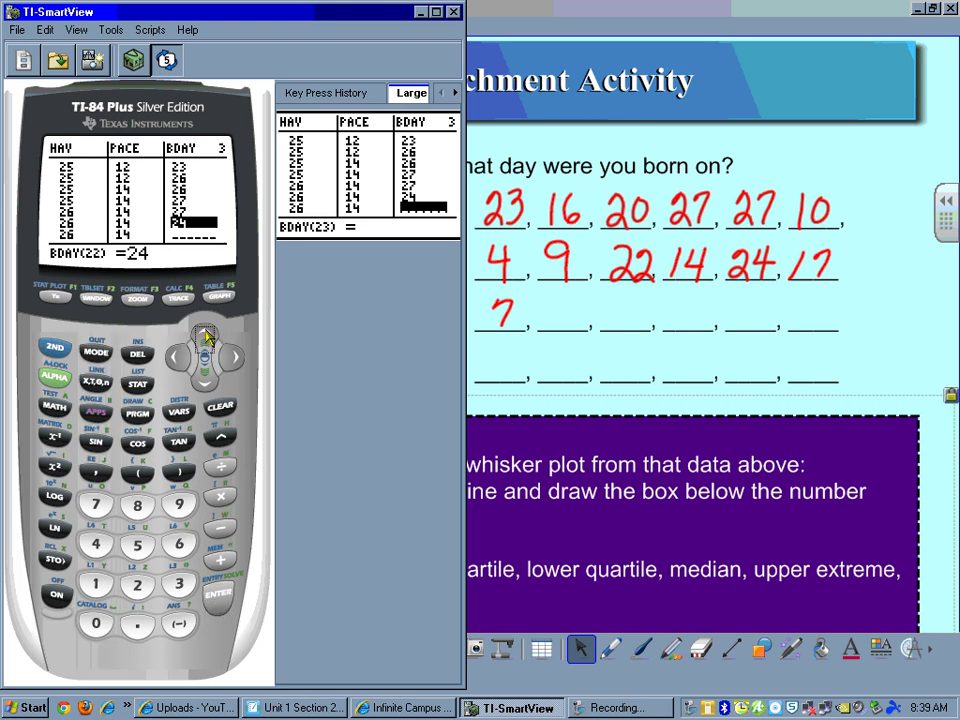
pyautogui.click(138, 357)
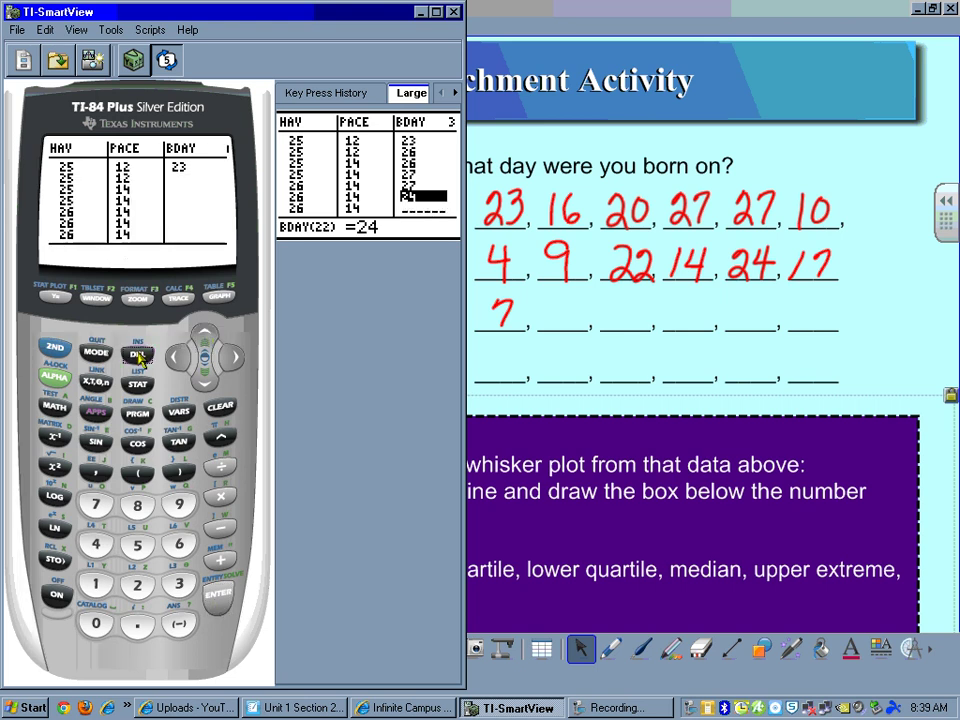
pyautogui.click(204, 335)
pyautogui.click(204, 335)
pyautogui.click(204, 335)
pyautogui.click(204, 335)
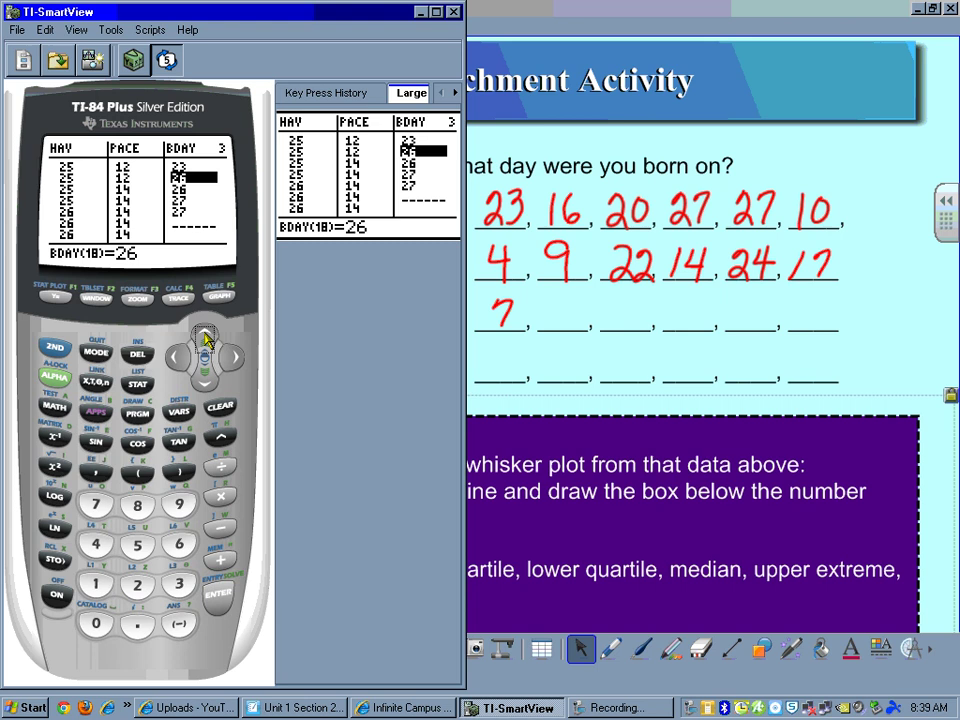
pyautogui.click(55, 347)
pyautogui.click(138, 357)
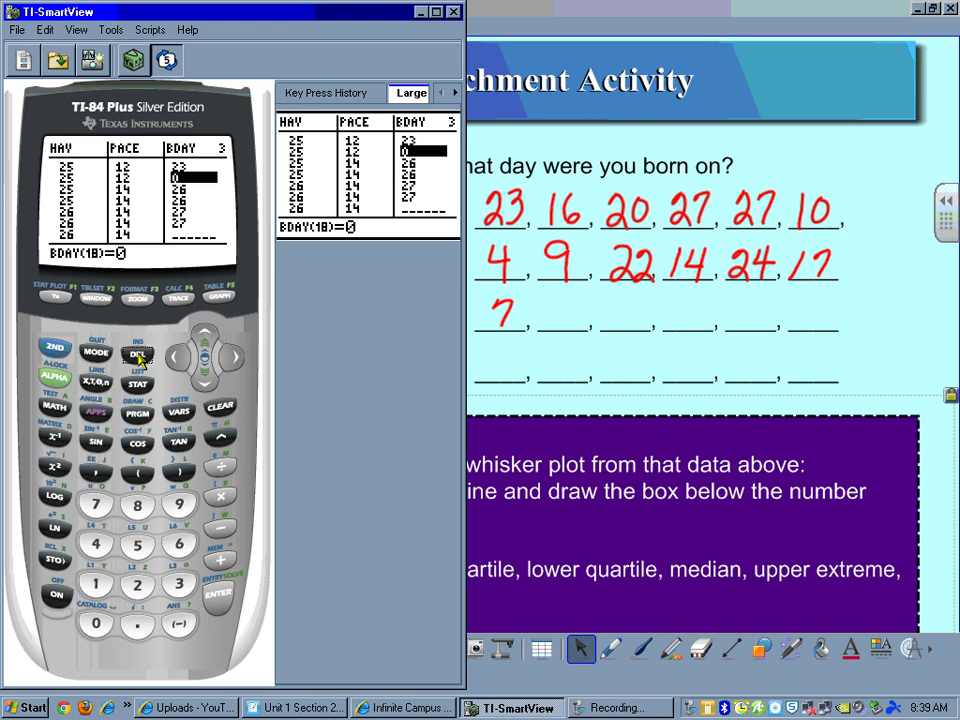
pyautogui.click(138, 585)
pyautogui.click(96, 544)
pyautogui.click(204, 380)
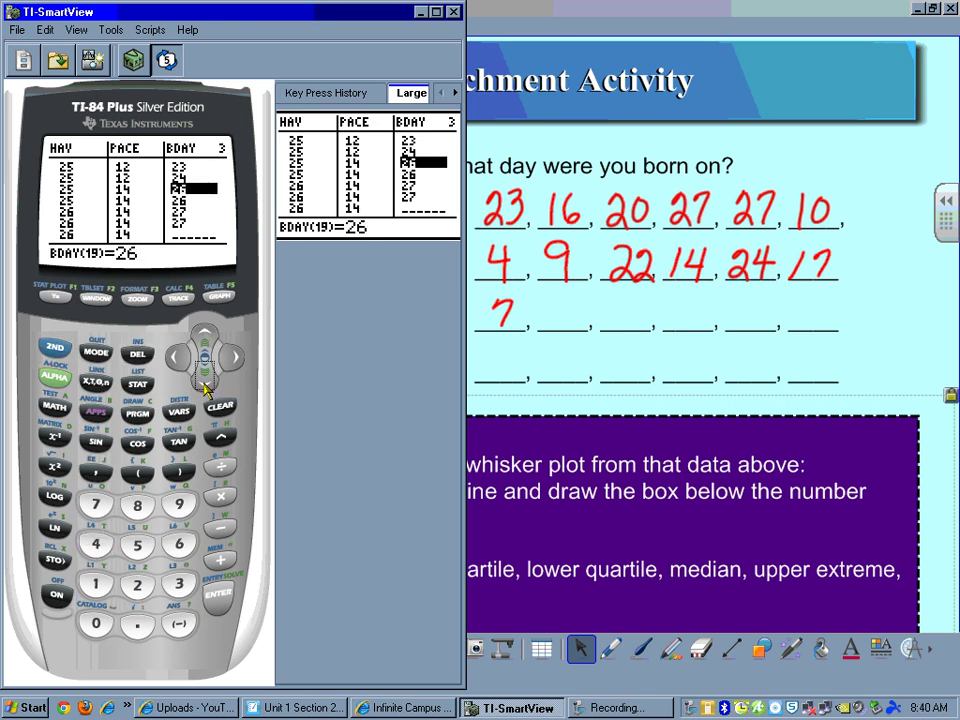
pyautogui.click(204, 380)
pyautogui.click(204, 380)
pyautogui.click(204, 380)
pyautogui.click(204, 380)
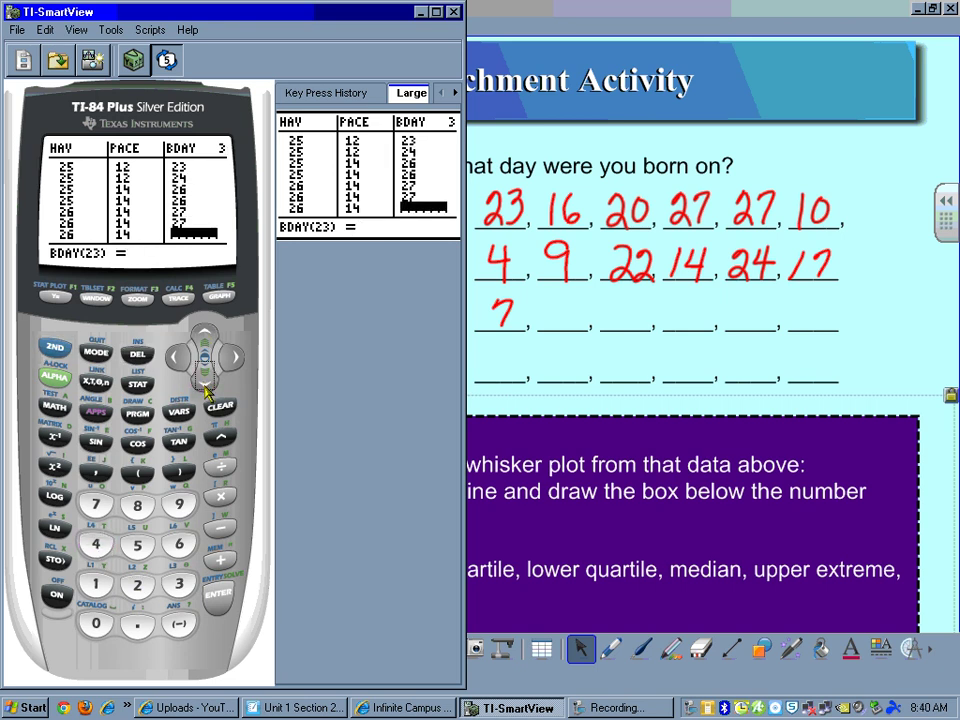
pyautogui.click(204, 336)
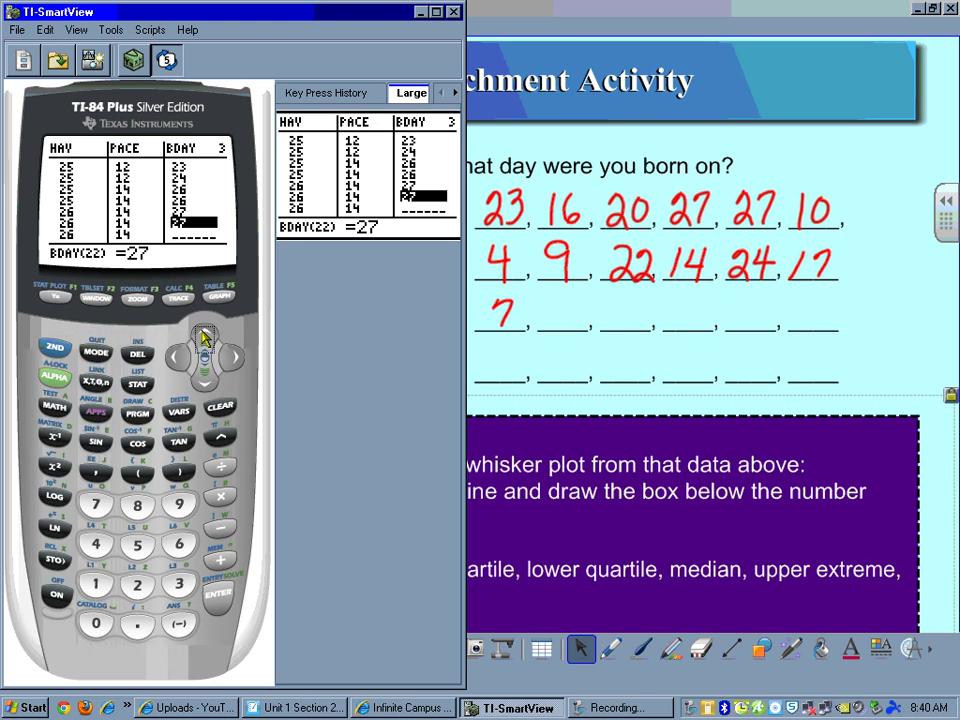
# From the home screen, run 1-Var Stats on the BDAY list, widening the window first.
pyautogui.click(55, 347)
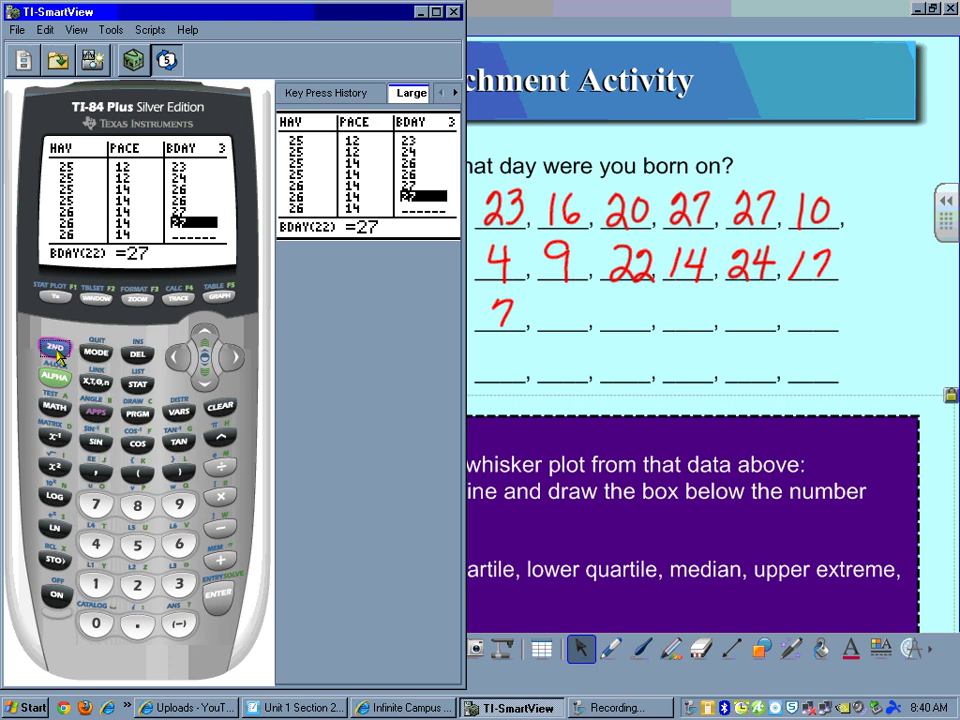
pyautogui.click(97, 353)
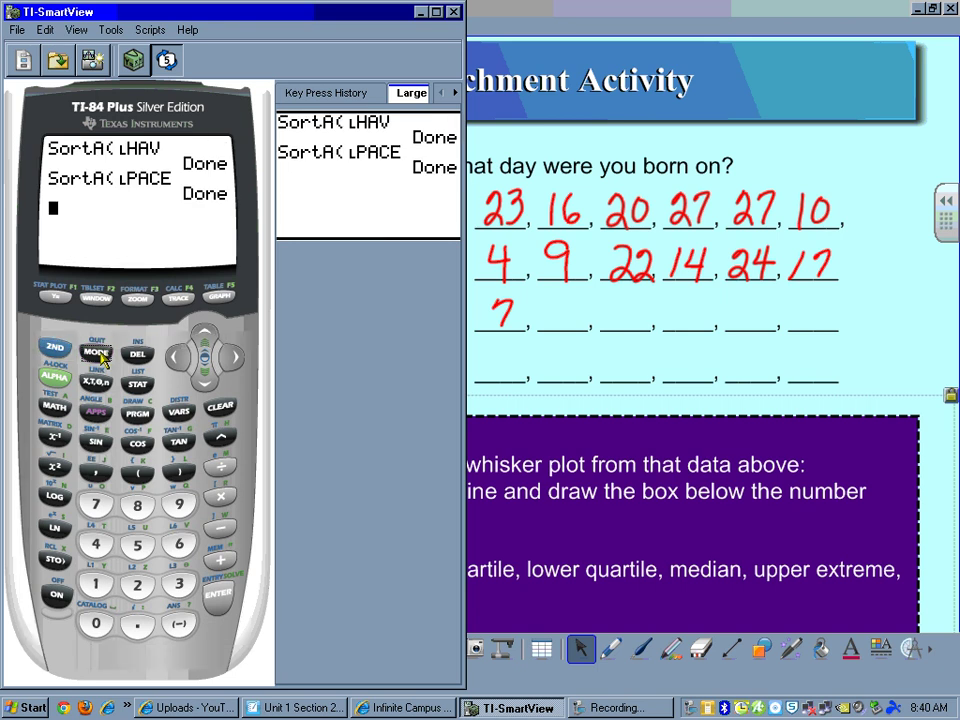
pyautogui.click(138, 385)
pyautogui.click(233, 358)
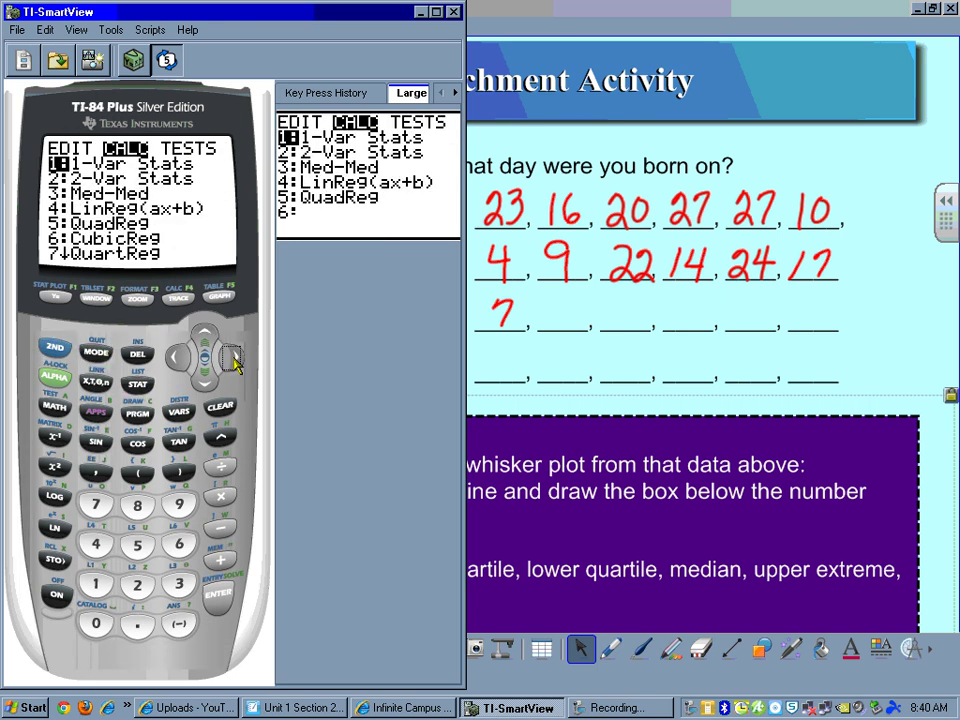
pyautogui.moveTo(463, 349); pyautogui.dragTo(739, 368)
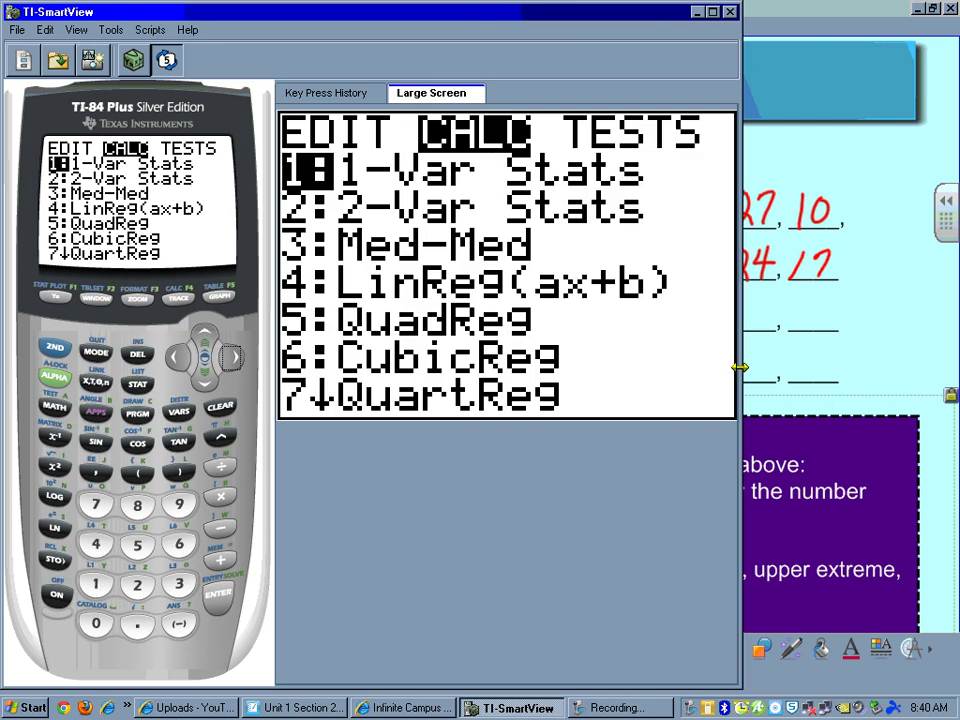
pyautogui.click(217, 593)
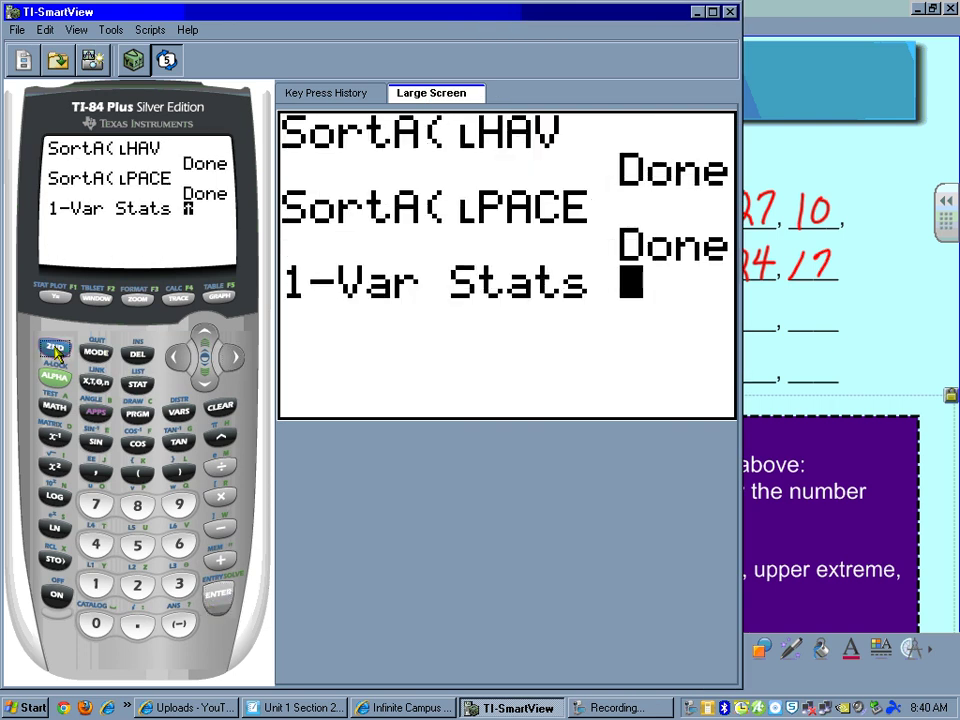
pyautogui.click(137, 383)
pyautogui.click(57, 380)
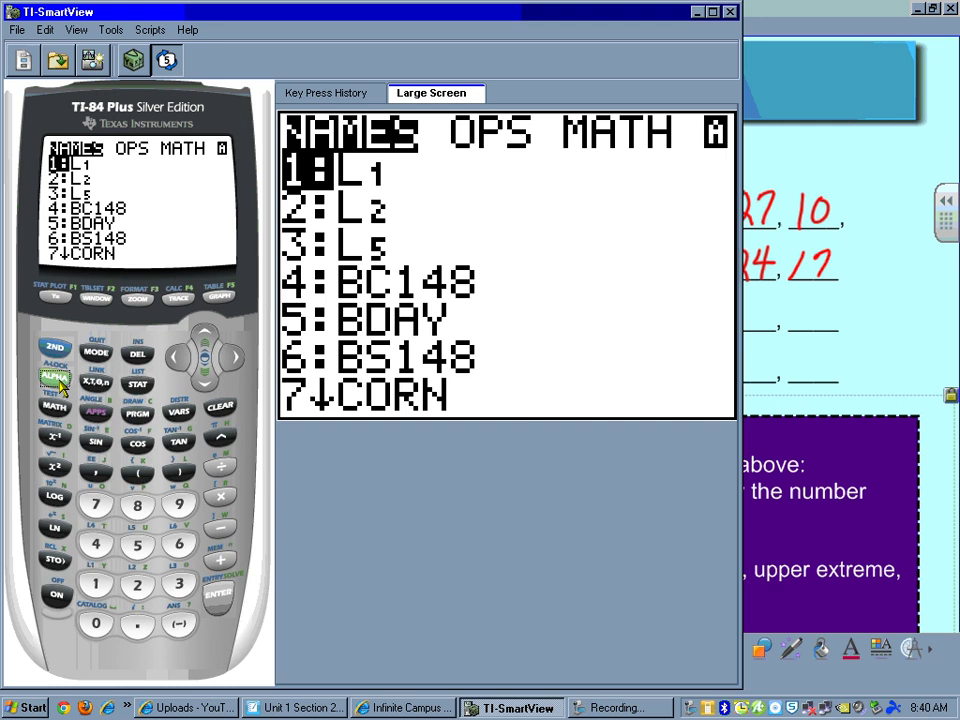
pyautogui.click(95, 411)
pyautogui.click(204, 382)
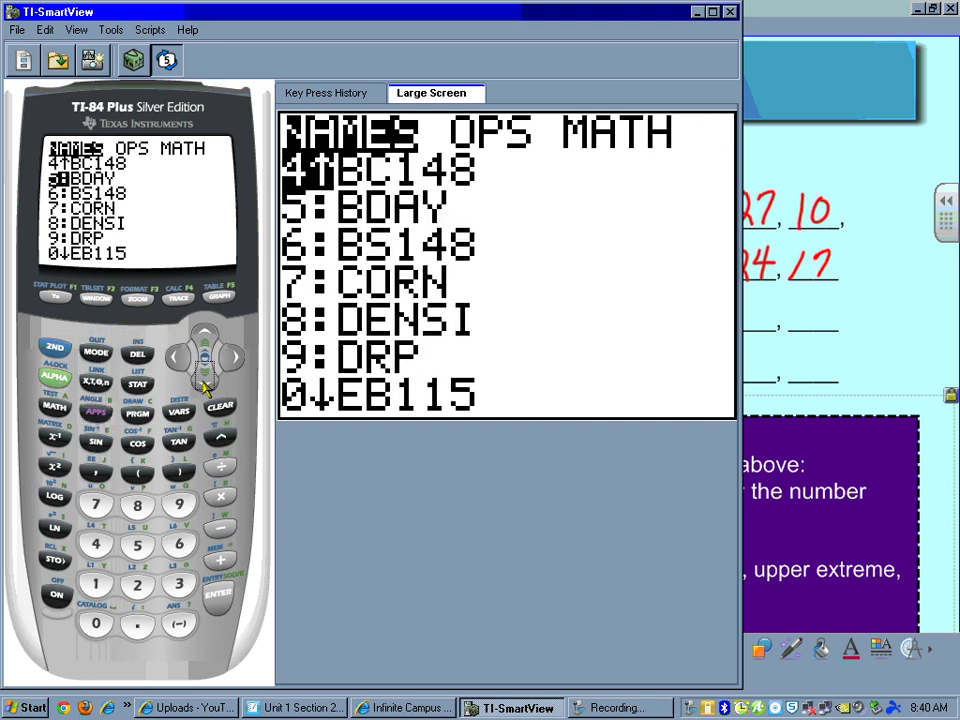
pyautogui.click(216, 594)
pyautogui.click(216, 594)
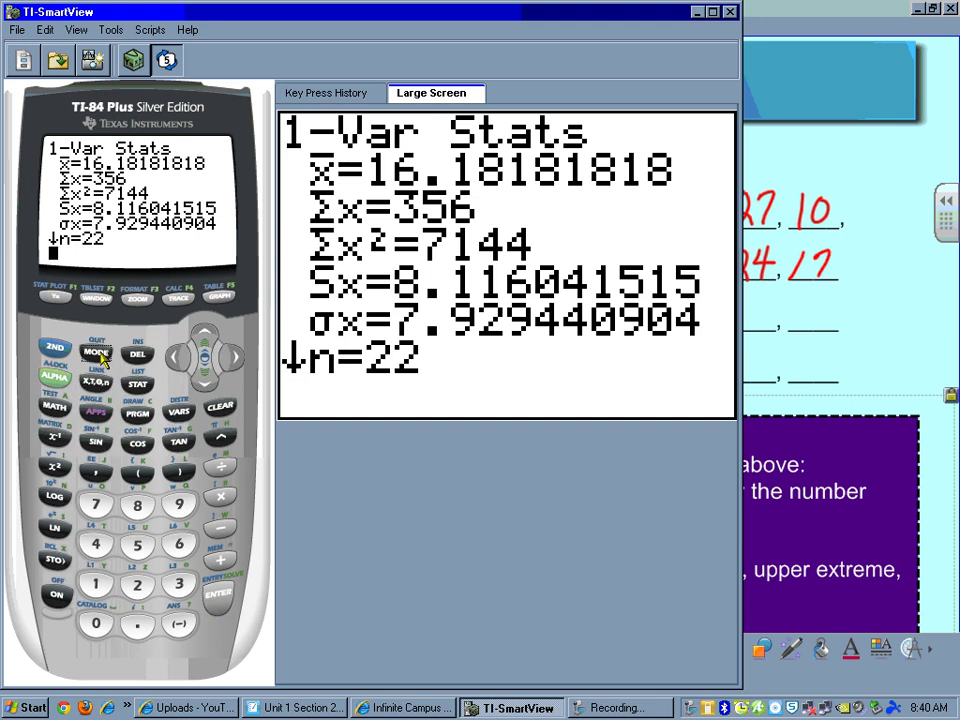
# Clear the screen and rerun 1-Var Stats on BDAY, giving mean 16.18181818 and n=22.
pyautogui.click(220, 408)
pyautogui.click(137, 384)
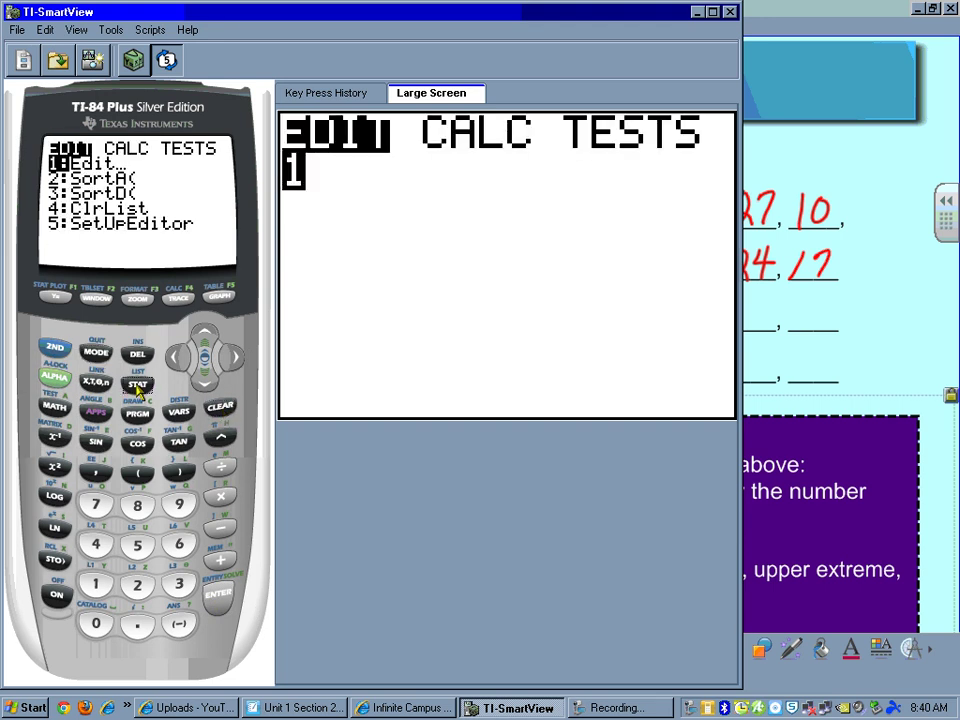
pyautogui.click(233, 358)
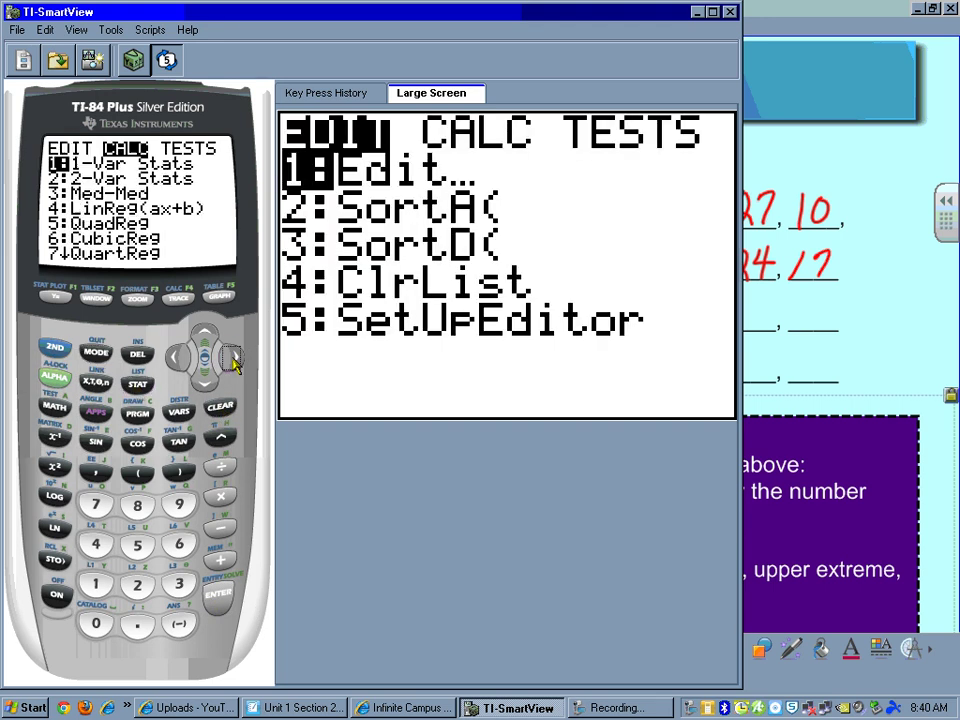
pyautogui.click(209, 604)
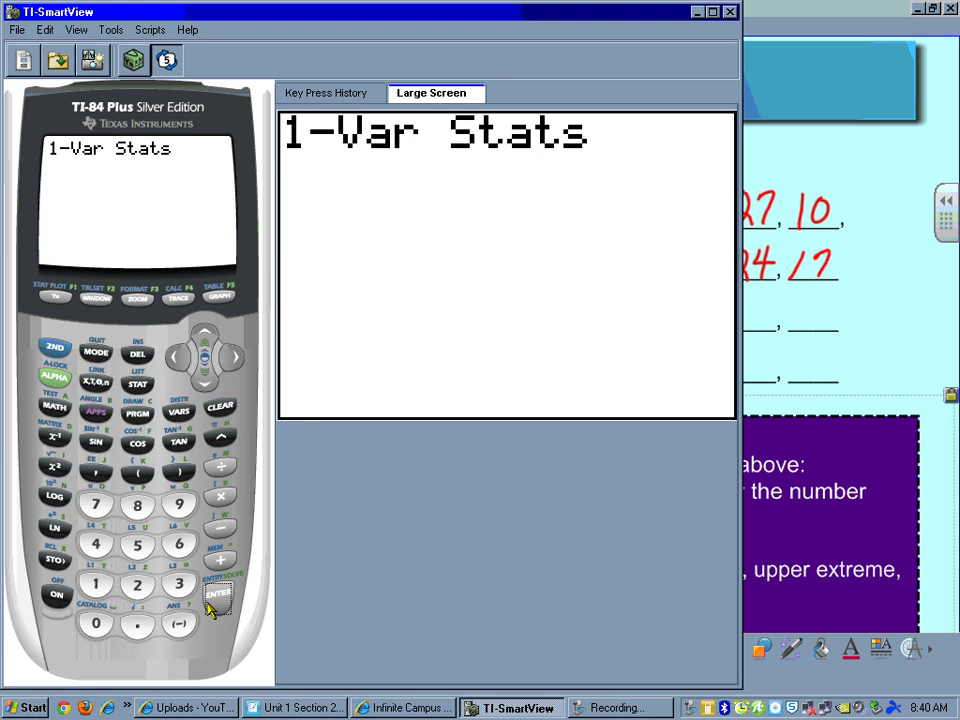
pyautogui.click(55, 347)
pyautogui.click(137, 384)
pyautogui.click(57, 378)
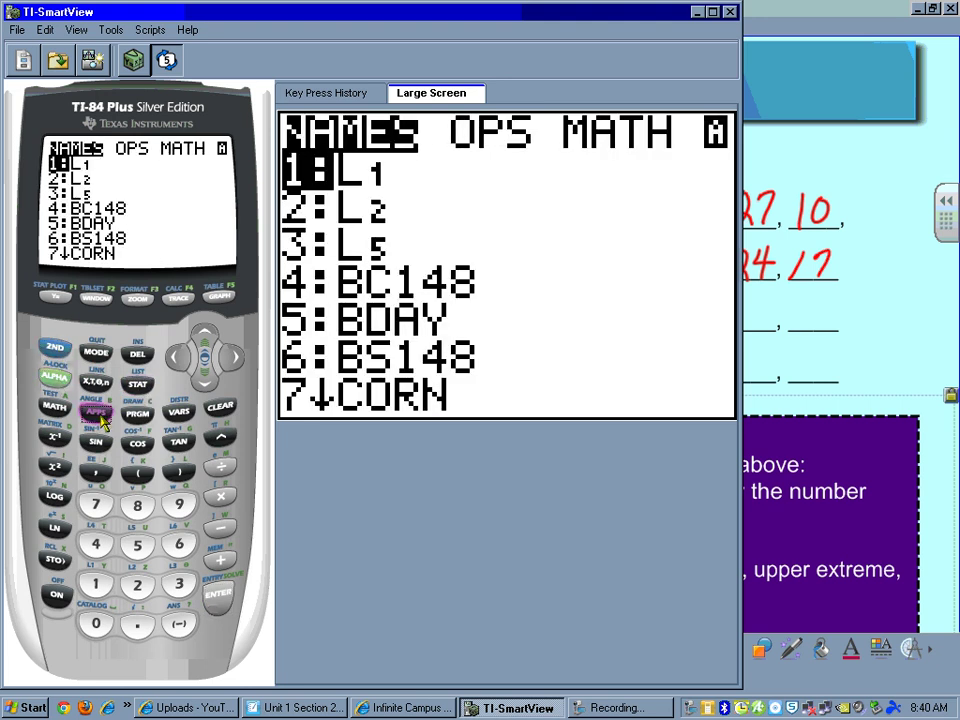
pyautogui.click(96, 412)
pyautogui.click(204, 381)
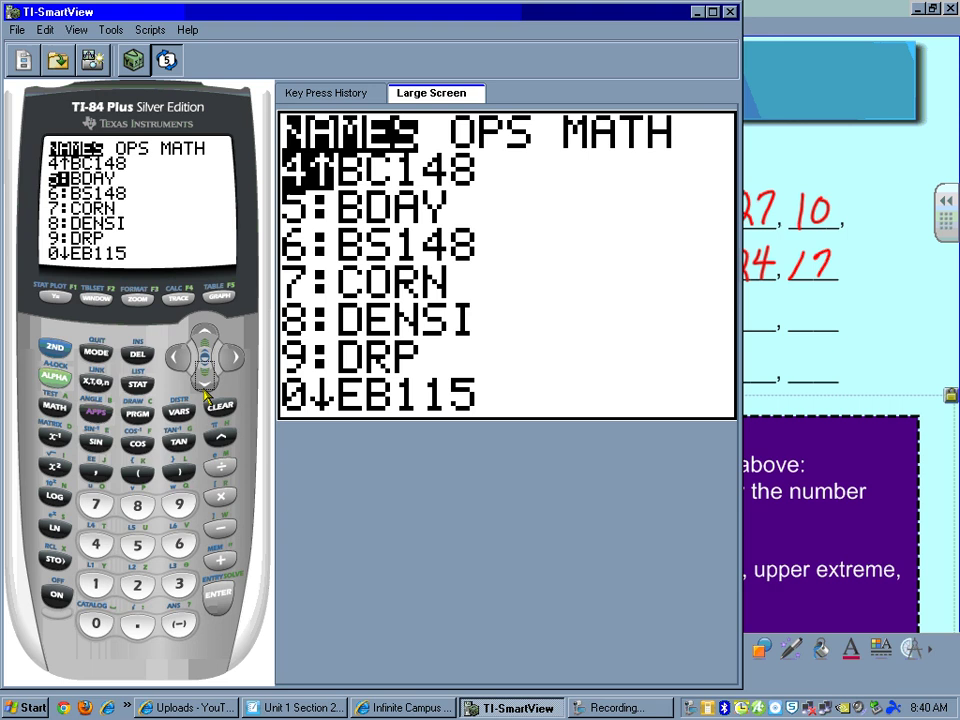
pyautogui.click(217, 596)
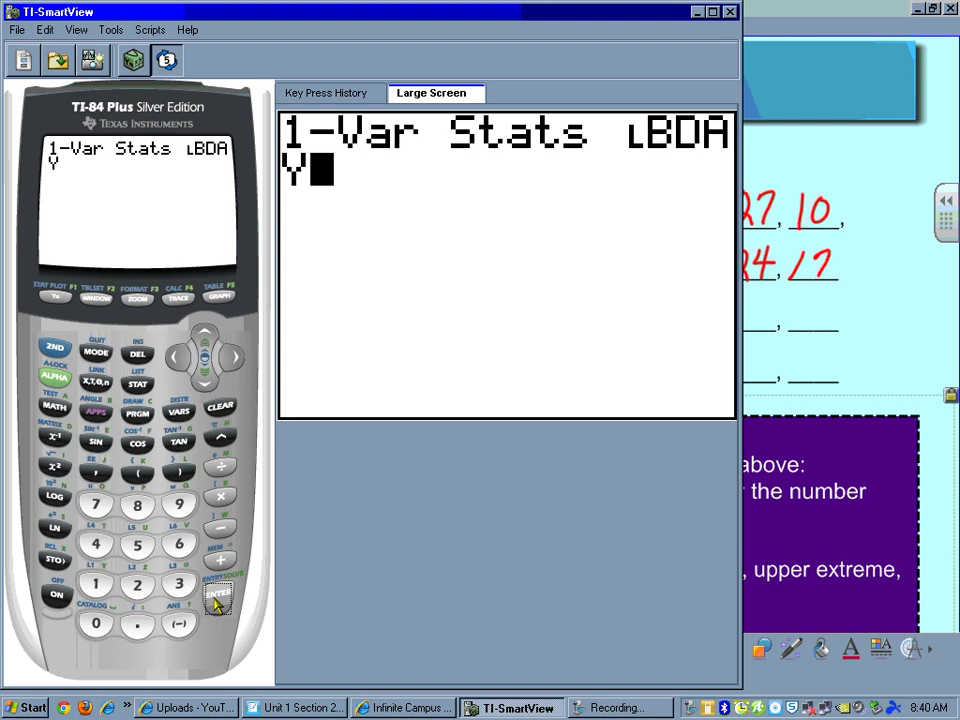
pyautogui.click(216, 600)
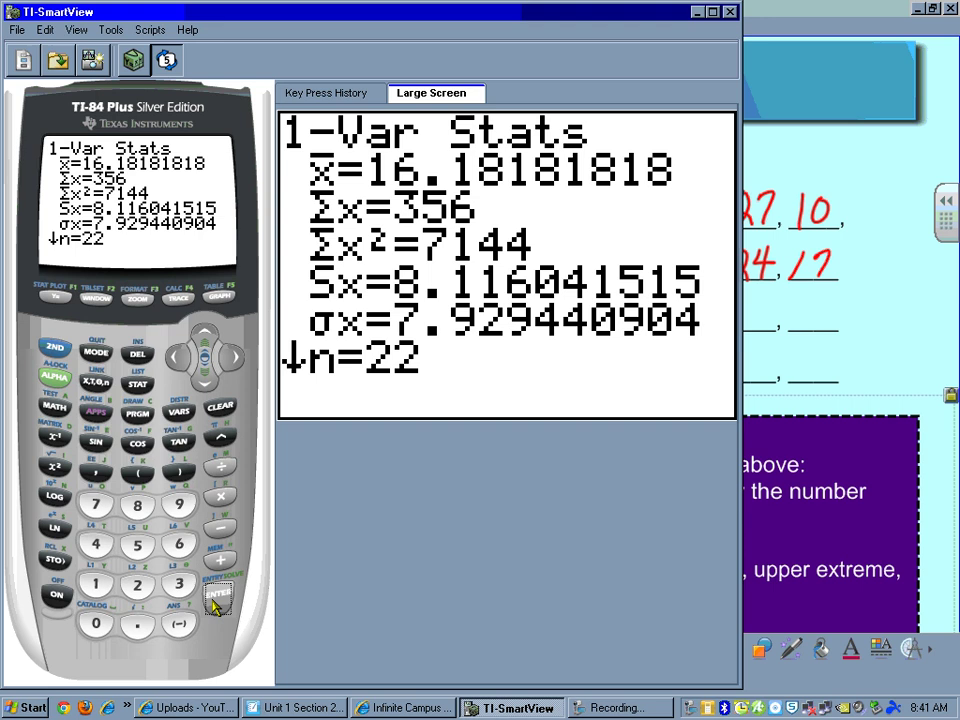
# Drag the BDAY summary stats screen onto blank page 14 near the top.
pyautogui.click(816, 540)
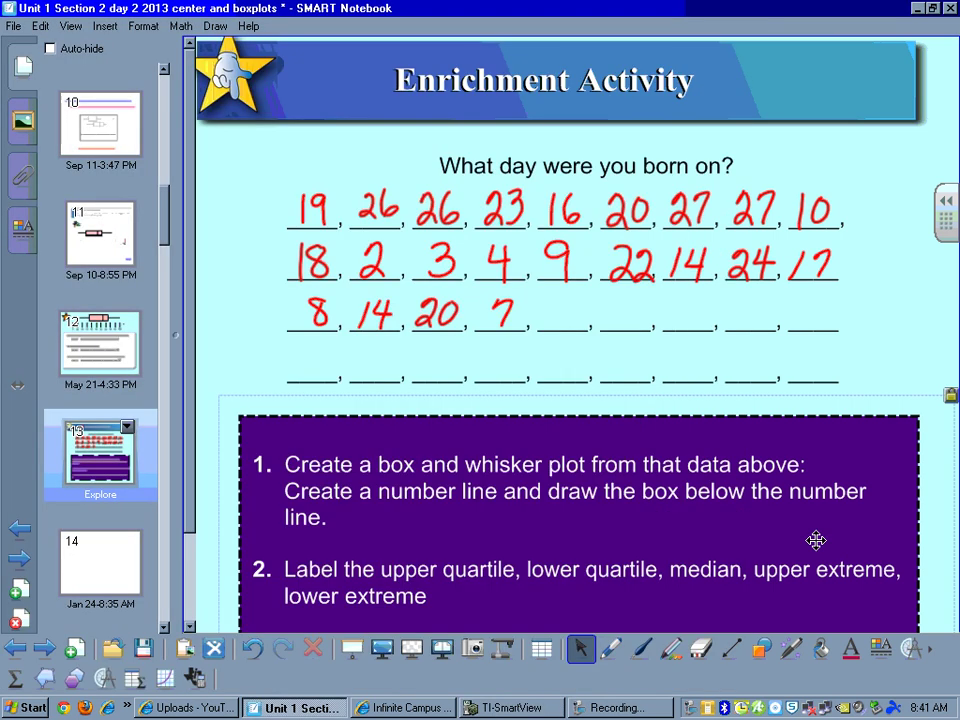
pyautogui.click(102, 560)
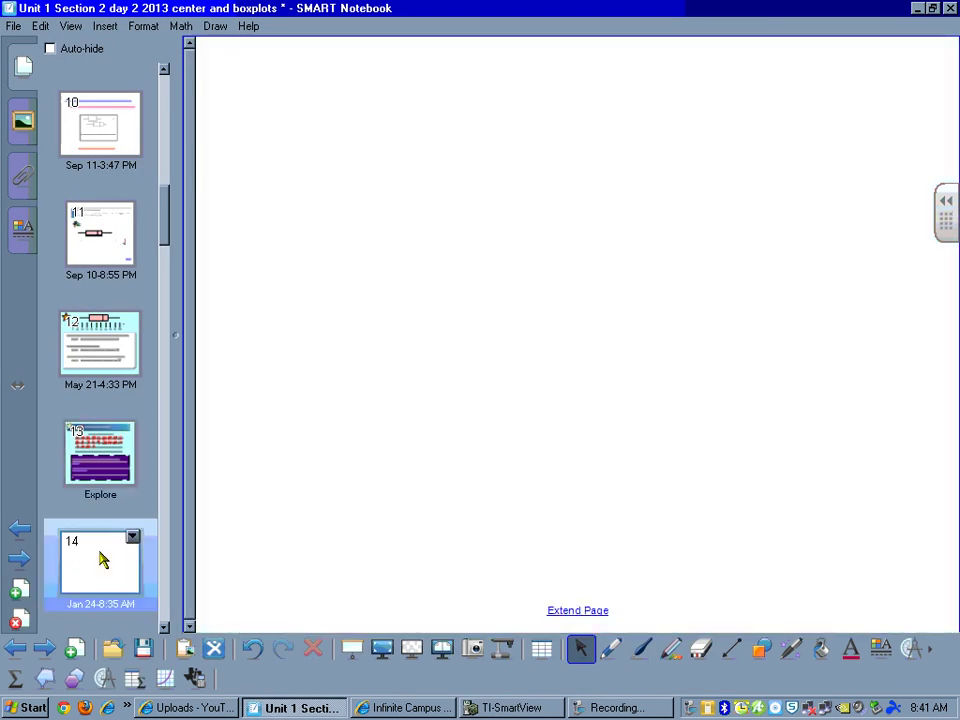
pyautogui.click(194, 679)
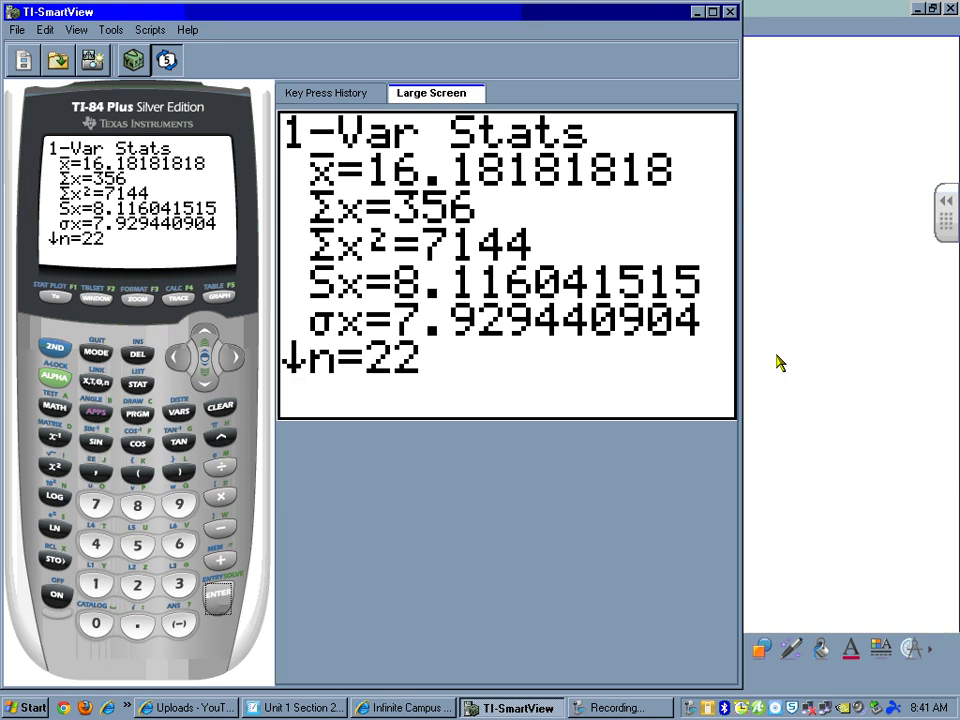
pyautogui.moveTo(780, 363); pyautogui.dragTo(808, 358)
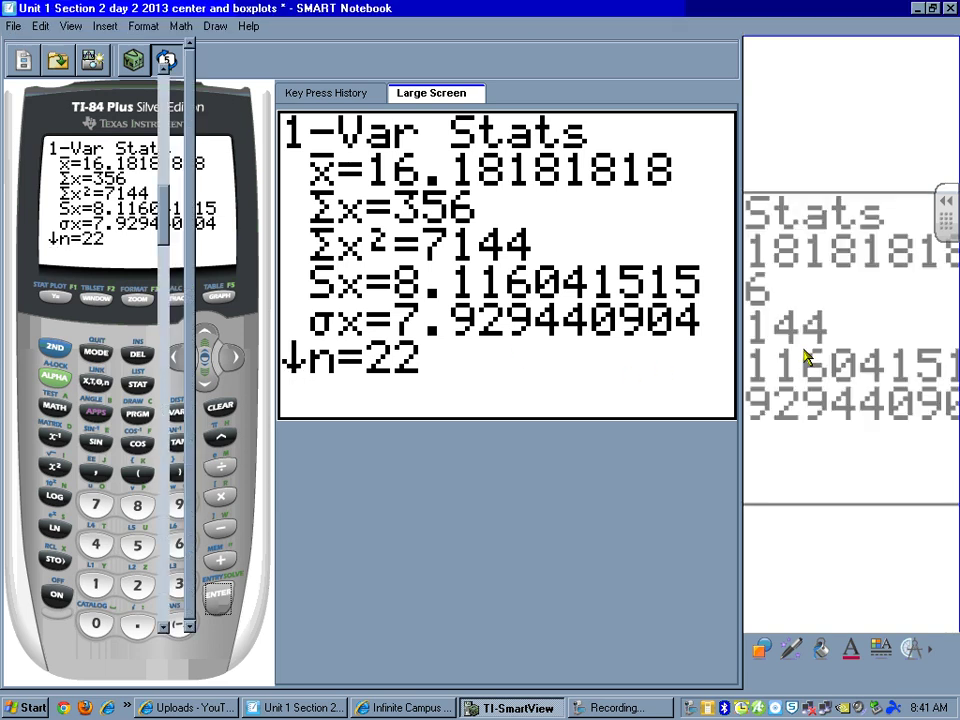
pyautogui.moveTo(629, 305); pyautogui.dragTo(508, 243)
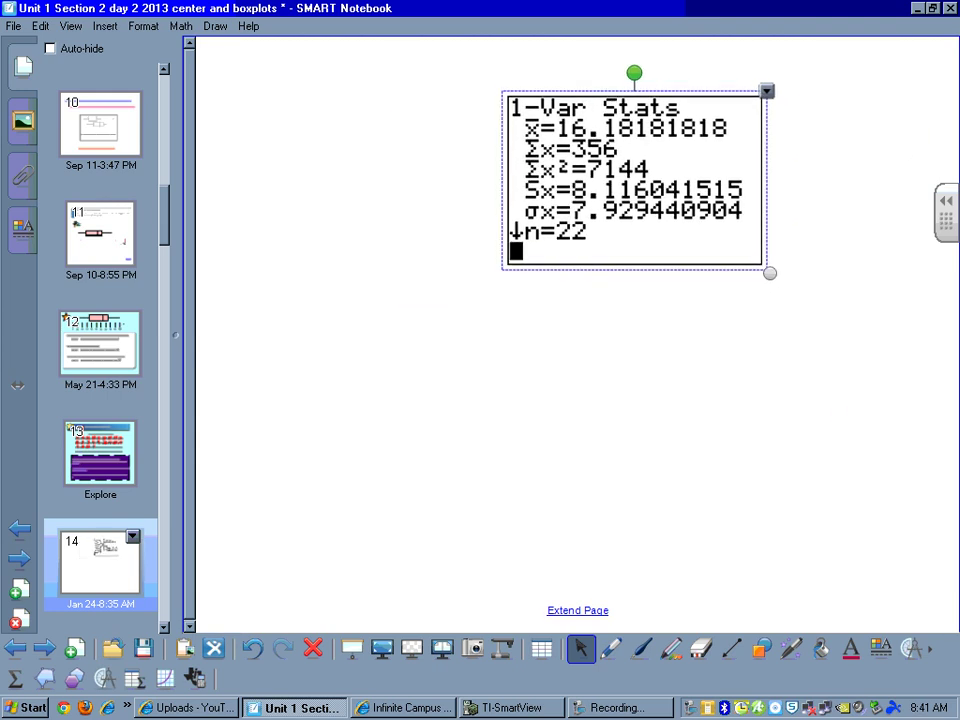
# Scroll the stats to the quartile results and drag that screen onto the page.
pyautogui.hotkey('alt', 'Tab')
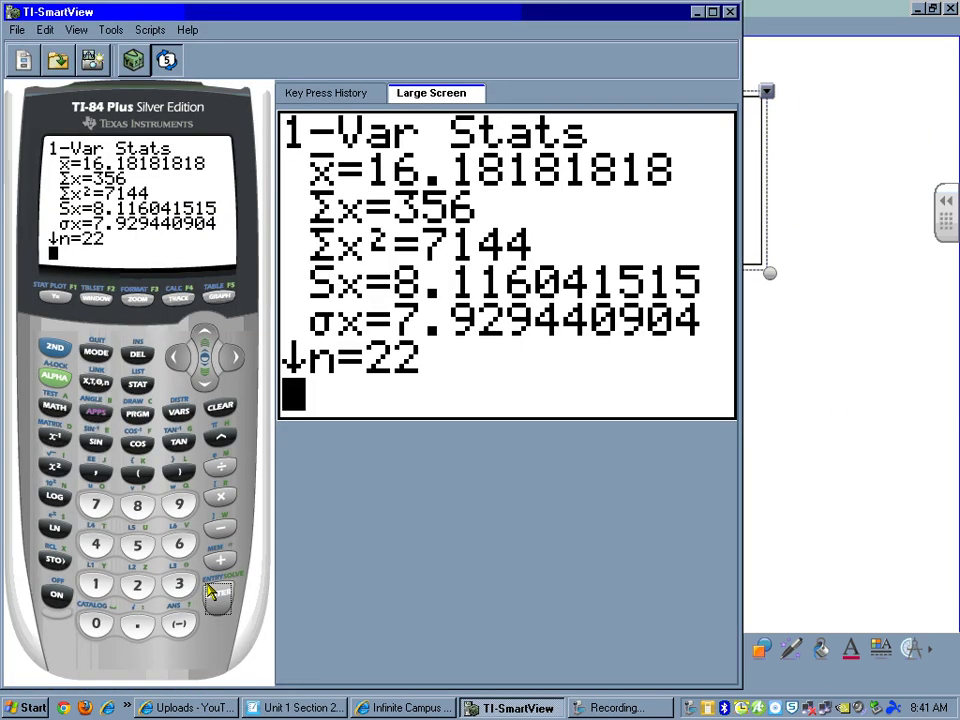
pyautogui.click(204, 378)
pyautogui.click(204, 378)
pyautogui.click(204, 378)
pyautogui.click(204, 378)
pyautogui.click(204, 378)
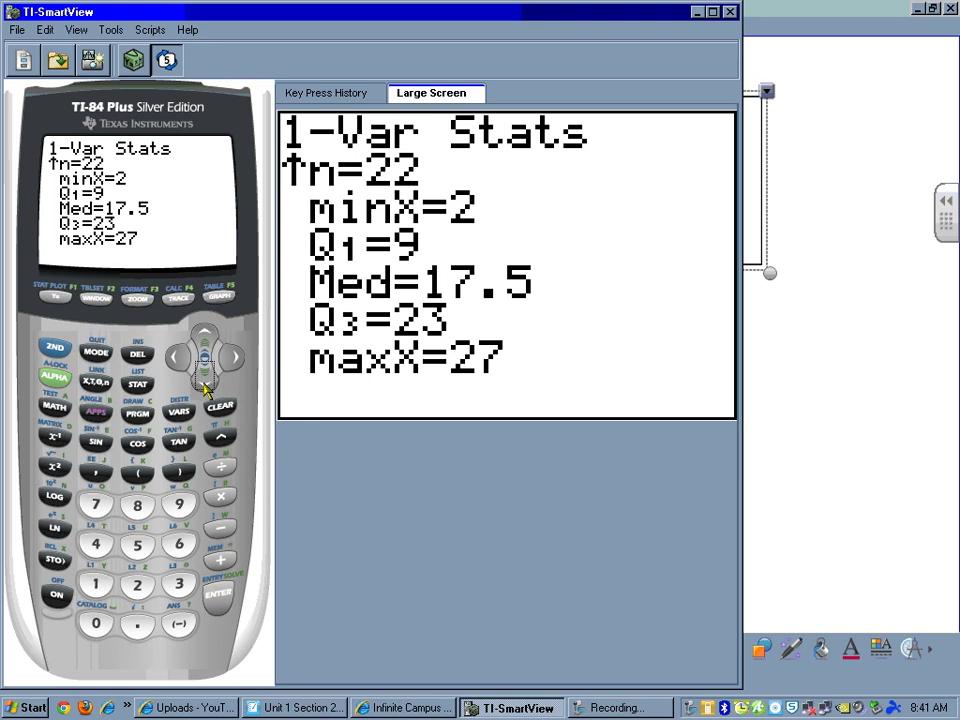
pyautogui.moveTo(535, 375); pyautogui.dragTo(793, 411)
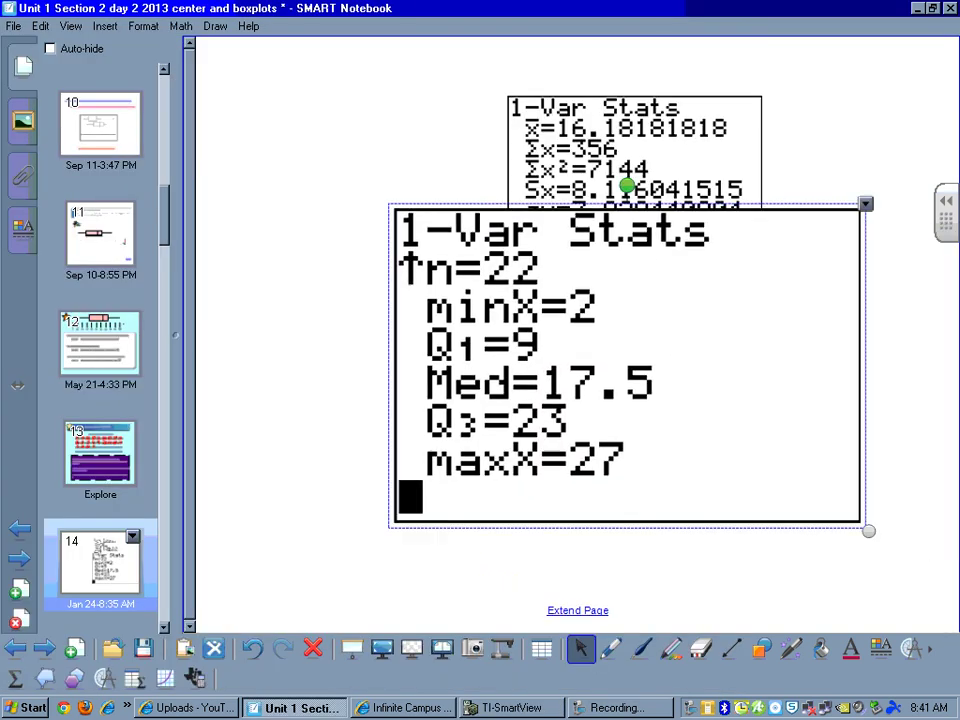
# Resize and align the quartile image directly below the first, both on the right side.
pyautogui.moveTo(620, 400); pyautogui.dragTo(579, 387)
pyautogui.moveTo(827, 518); pyautogui.dragTo(589, 349)
pyautogui.moveTo(470, 280); pyautogui.dragTo(775, 357)
pyautogui.moveTo(630, 180); pyautogui.dragTo(788, 163)
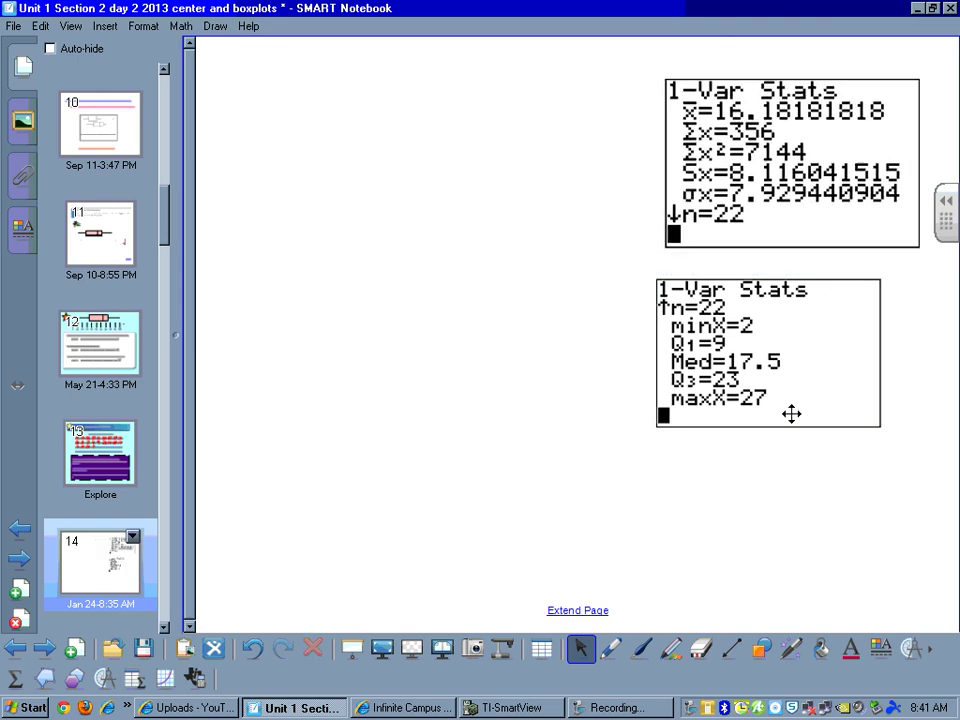
pyautogui.moveTo(791, 414); pyautogui.dragTo(799, 401)
pyautogui.moveTo(896, 413); pyautogui.dragTo(916, 426)
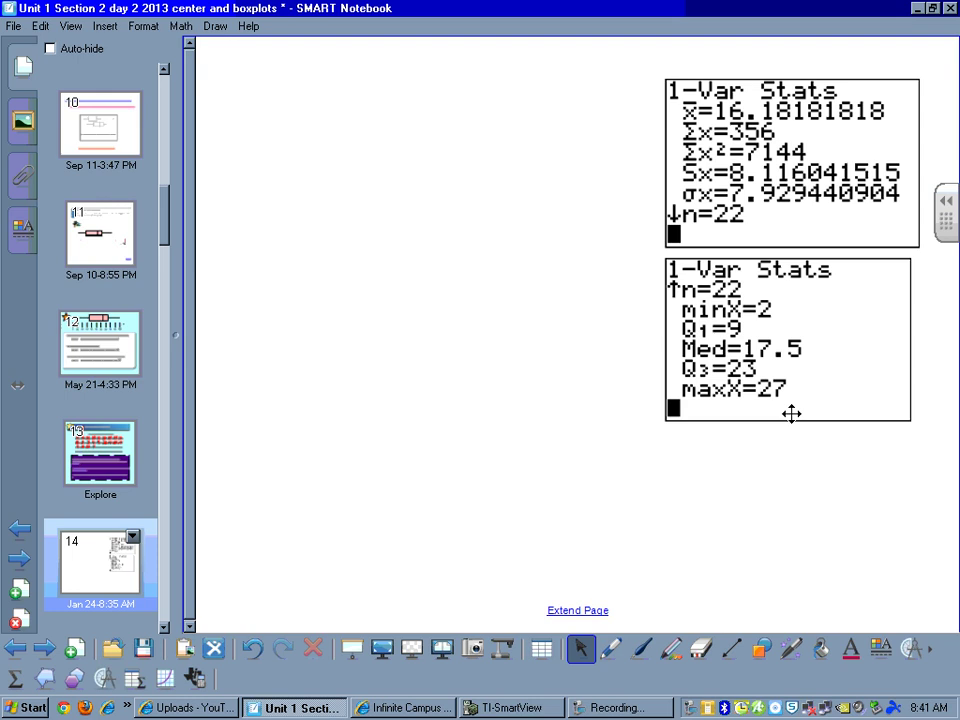
pyautogui.hotkey('alt', 'Tab')
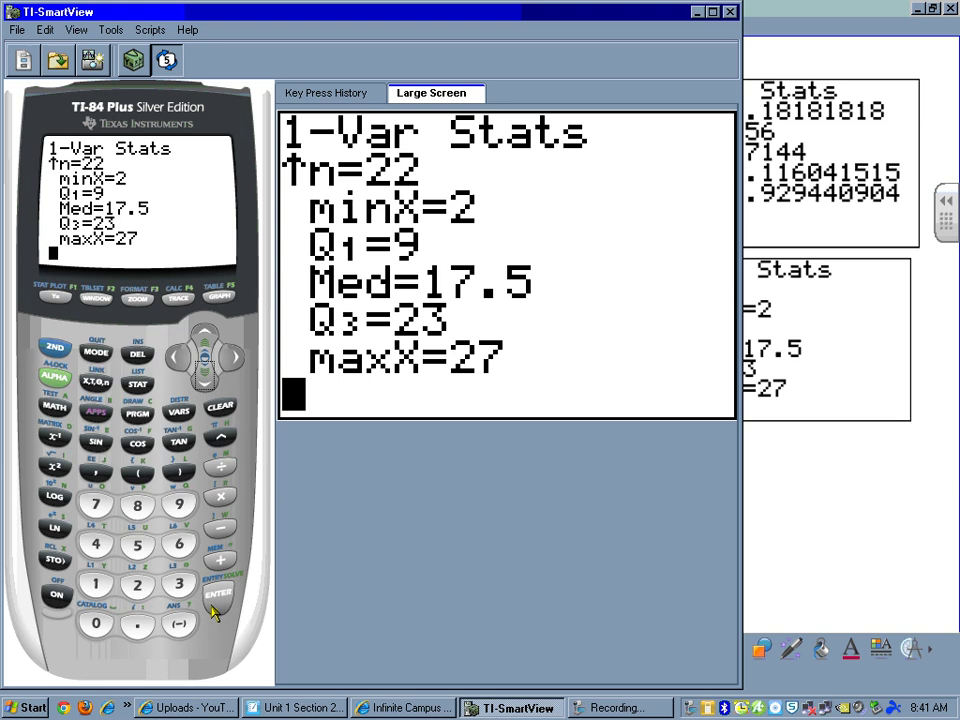
# Turn Plot1 on and choose the modified box plot type.
pyautogui.click(55, 300)
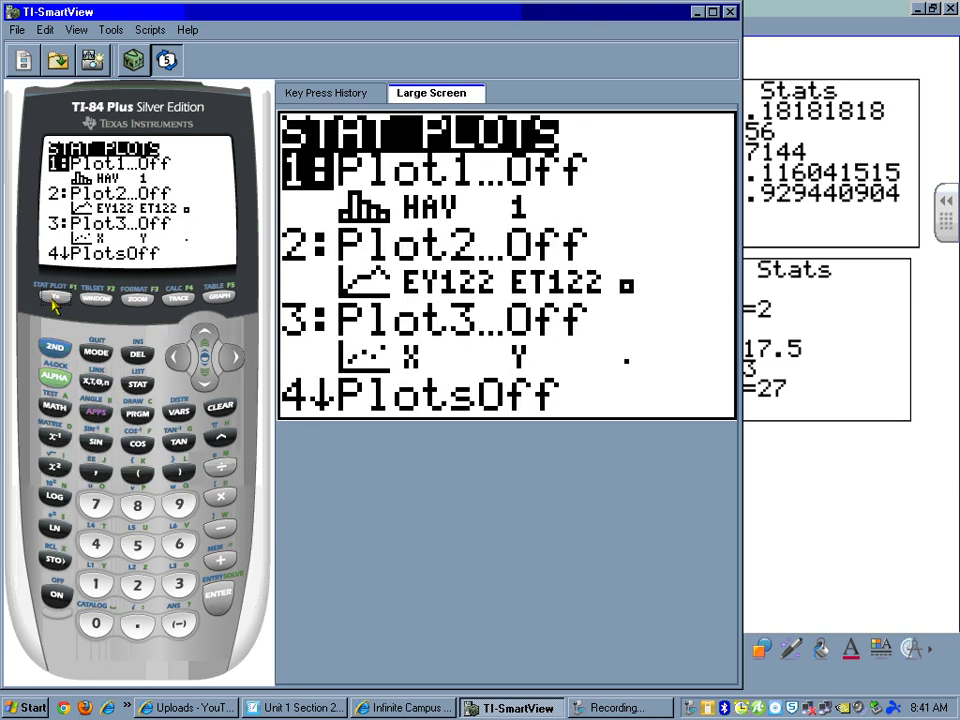
pyautogui.click(215, 597)
pyautogui.click(215, 597)
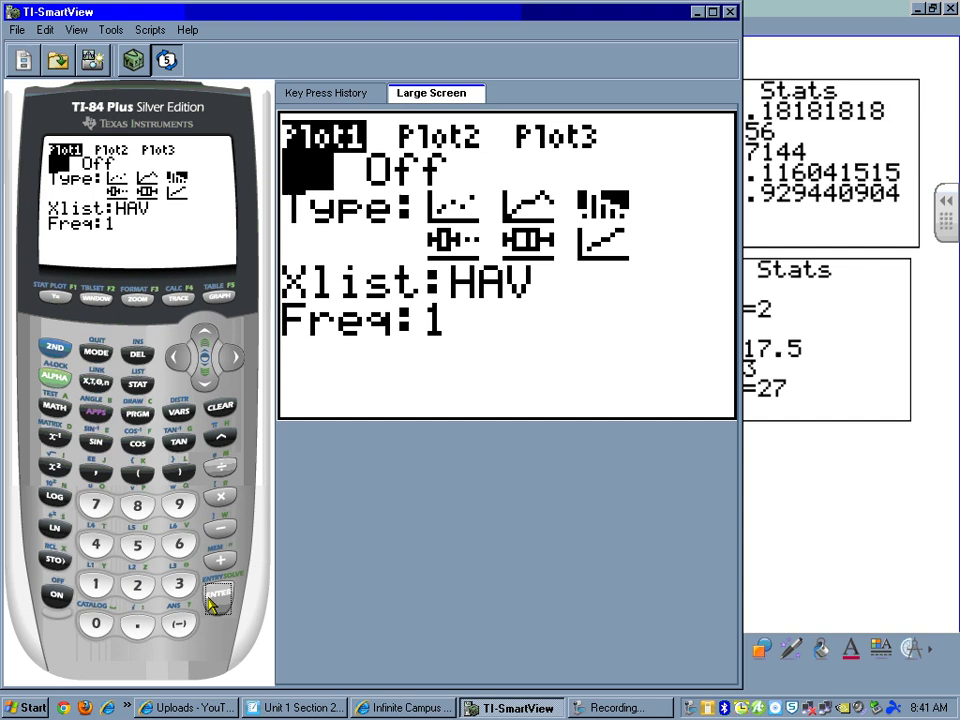
pyautogui.click(204, 383)
pyautogui.click(228, 358)
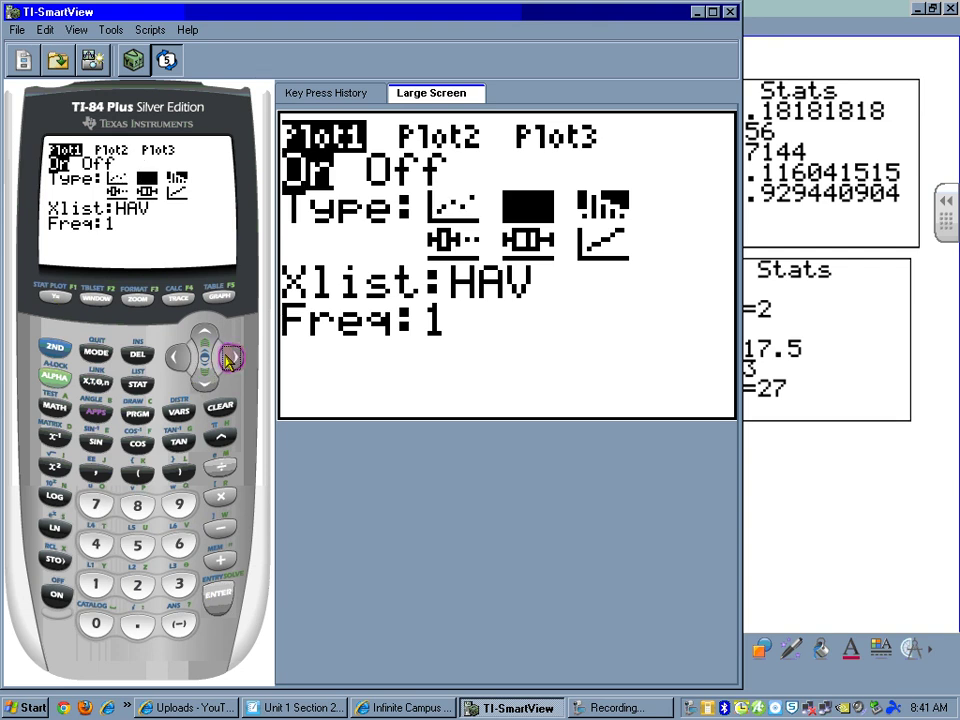
pyautogui.click(228, 358)
pyautogui.click(228, 358)
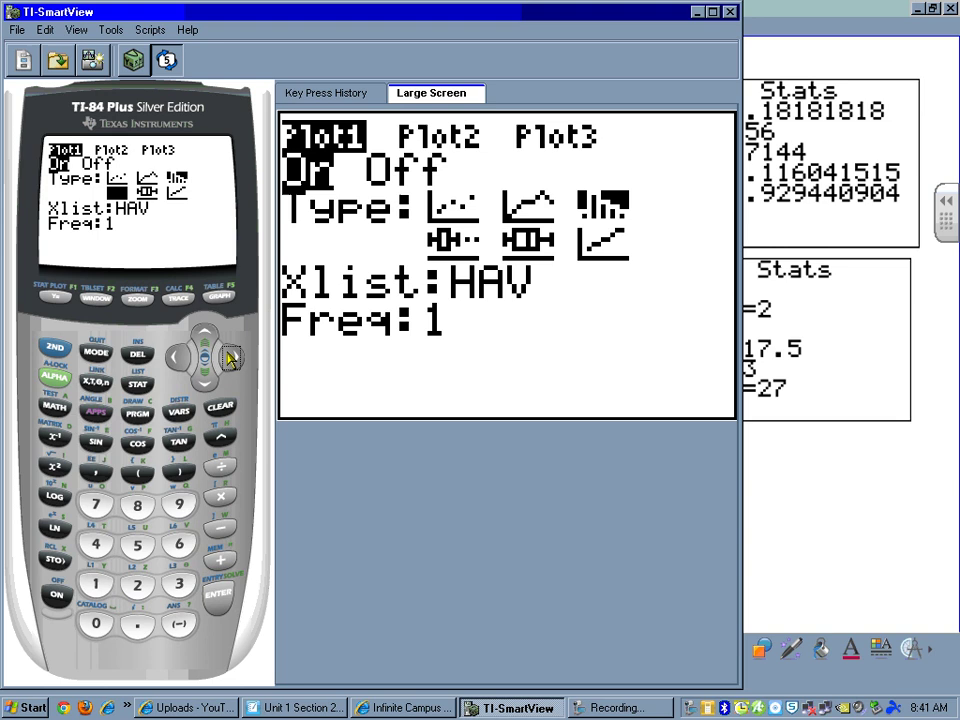
pyautogui.click(230, 360)
pyautogui.click(178, 360)
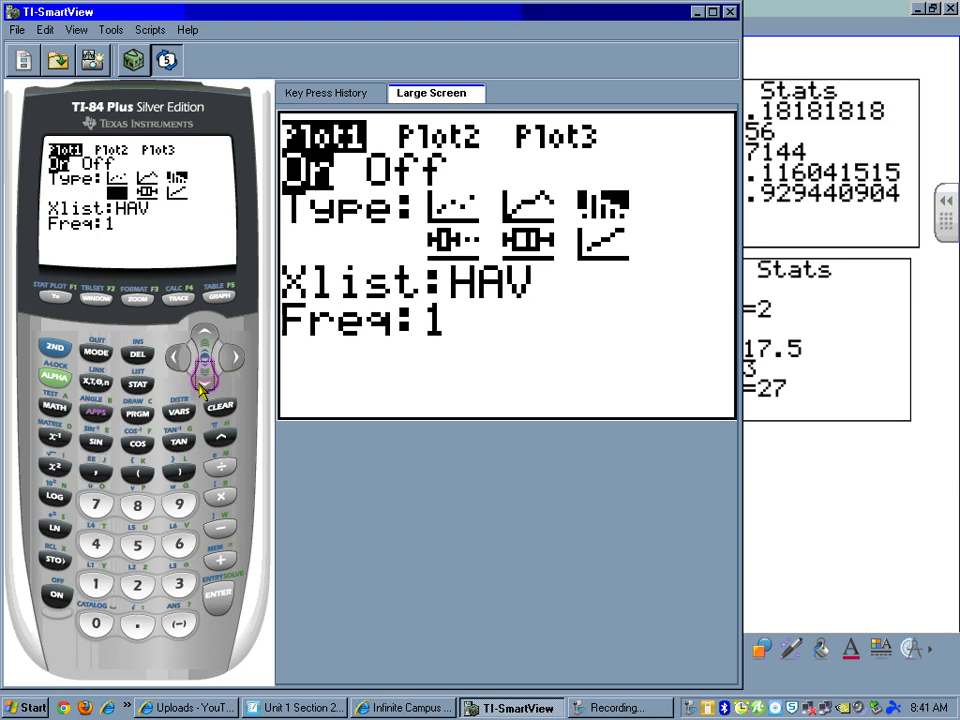
# Set Plot1's Xlist to the BDAY list.
pyautogui.click(201, 383)
pyautogui.click(55, 347)
pyautogui.click(137, 383)
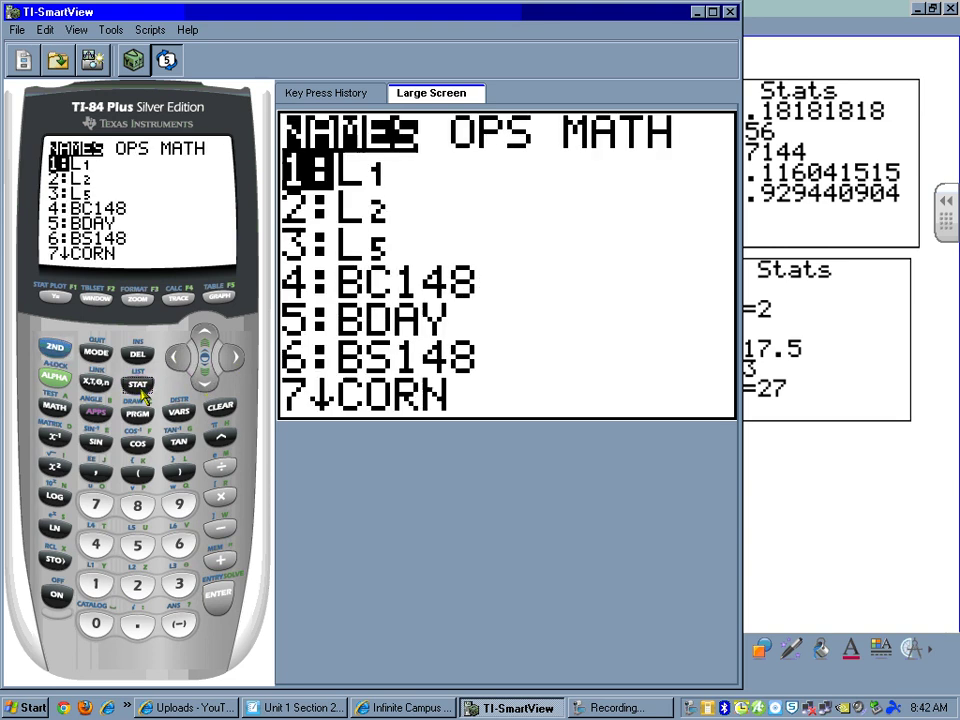
pyautogui.click(55, 377)
pyautogui.click(95, 414)
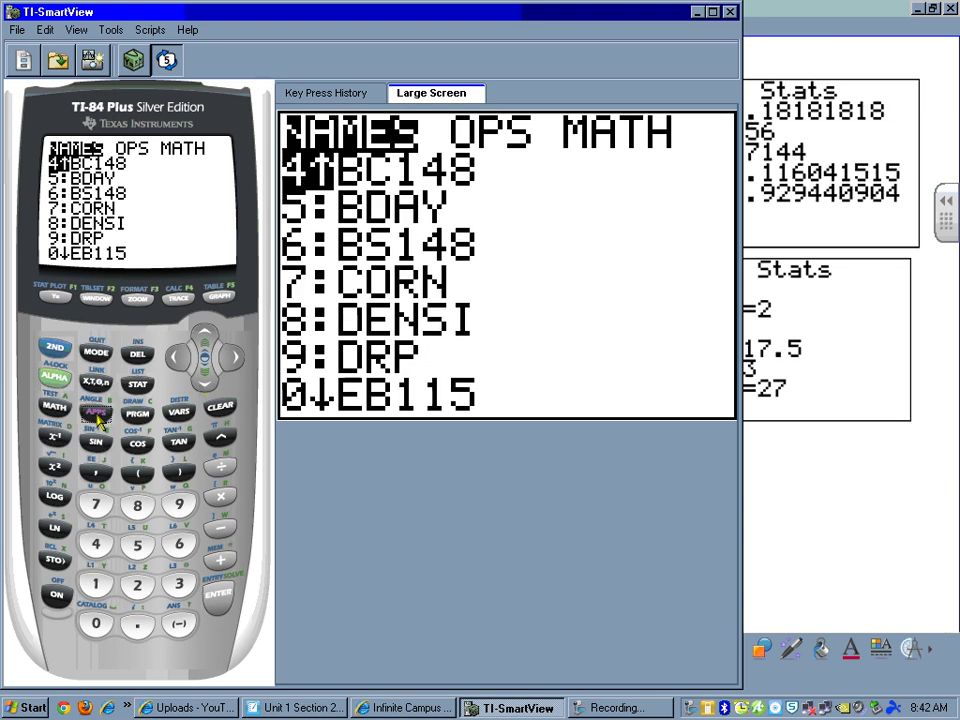
pyautogui.click(204, 388)
pyautogui.click(218, 594)
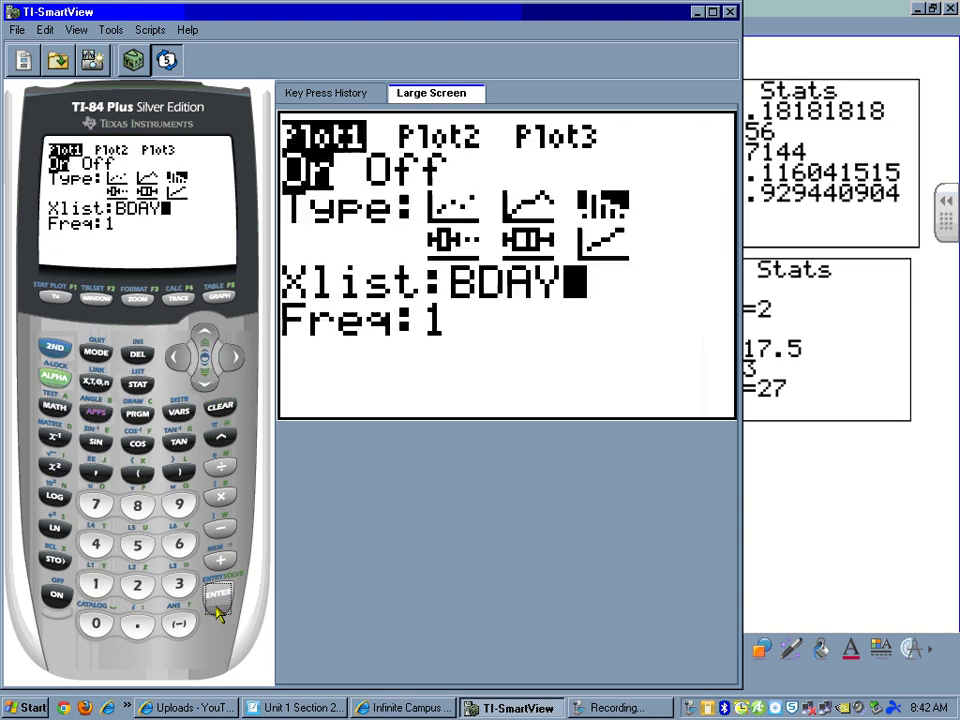
# Confirm the modified box plot type and set the outlier Mark to +.
pyautogui.click(200, 388)
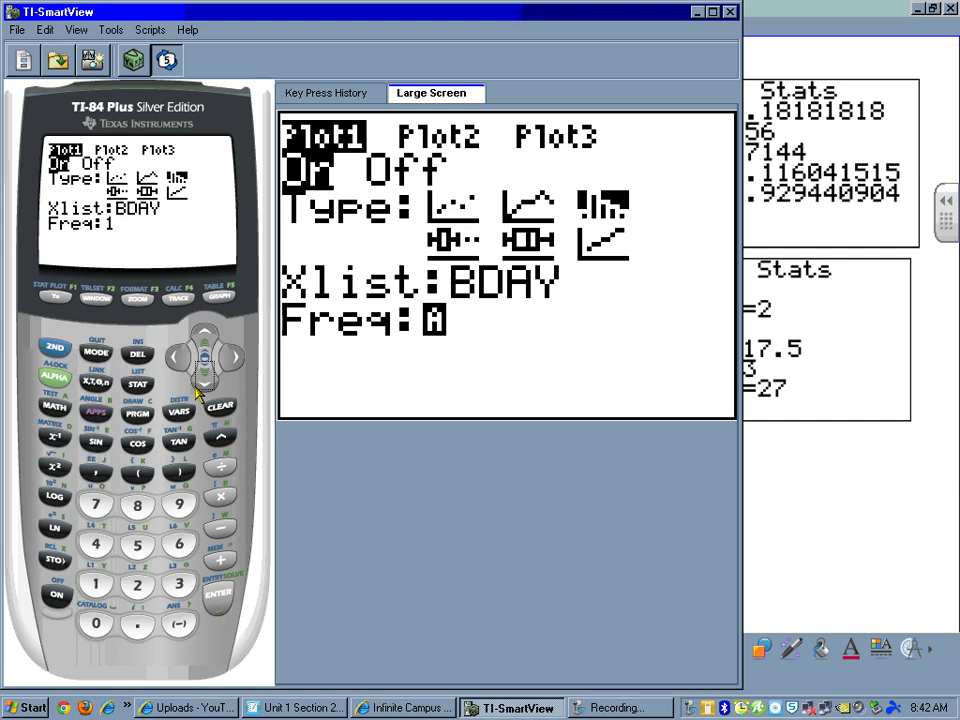
pyautogui.click(205, 340)
pyautogui.click(231, 358)
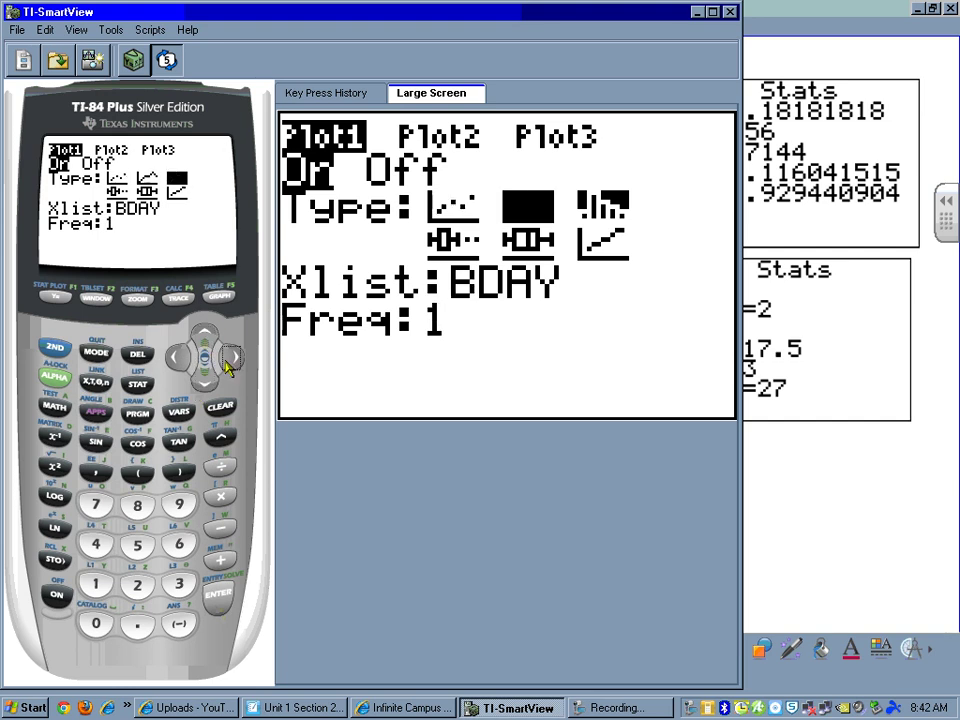
pyautogui.click(231, 358)
pyautogui.click(231, 358)
pyautogui.click(216, 598)
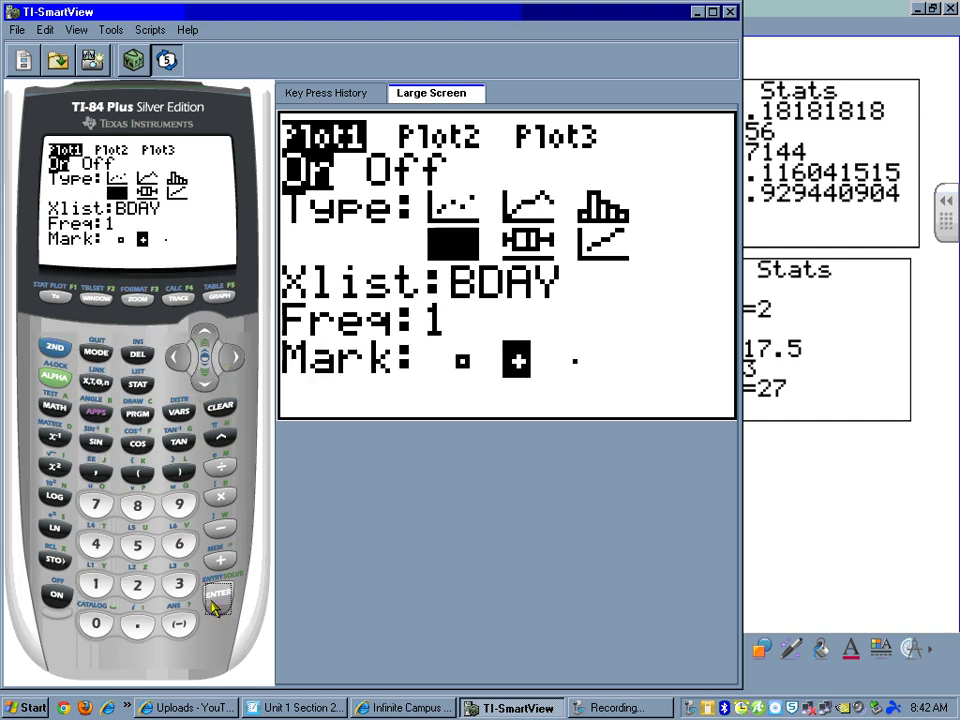
pyautogui.click(204, 378)
pyautogui.click(202, 380)
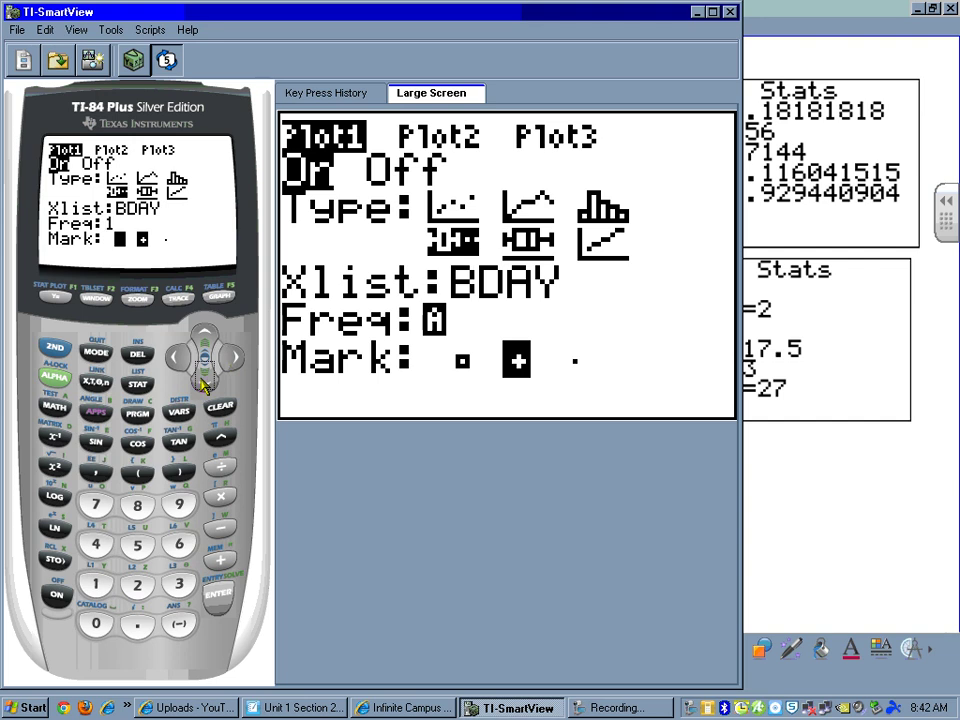
pyautogui.click(203, 380)
pyautogui.click(231, 360)
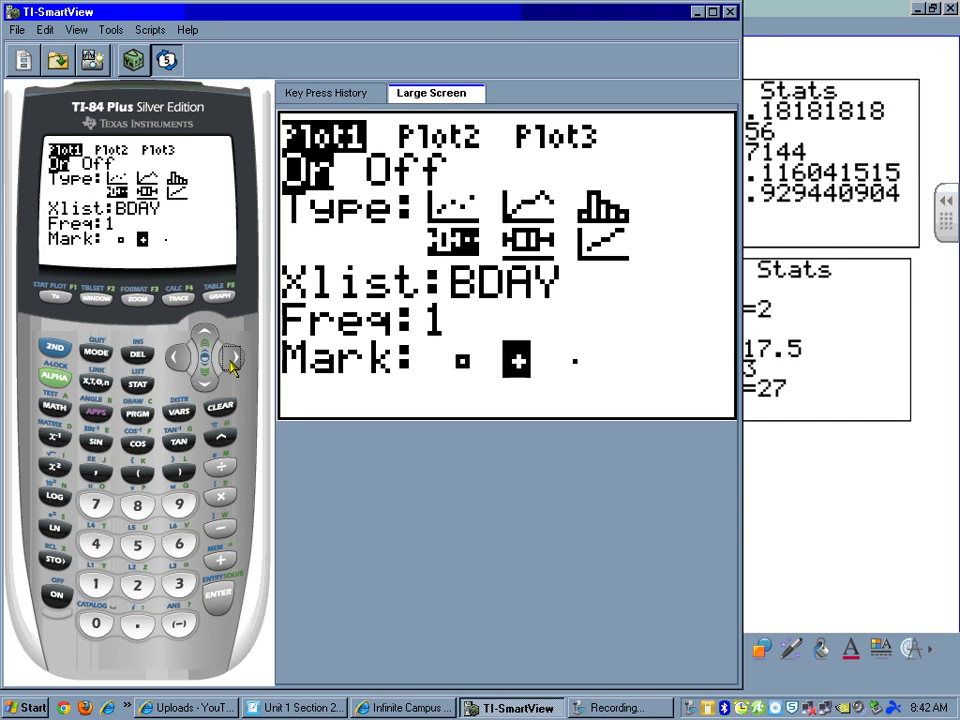
pyautogui.click(137, 298)
# Graph the BDAY box plot with ZoomStat and drop its screen onto the Notebook page.
pyautogui.click(179, 505)
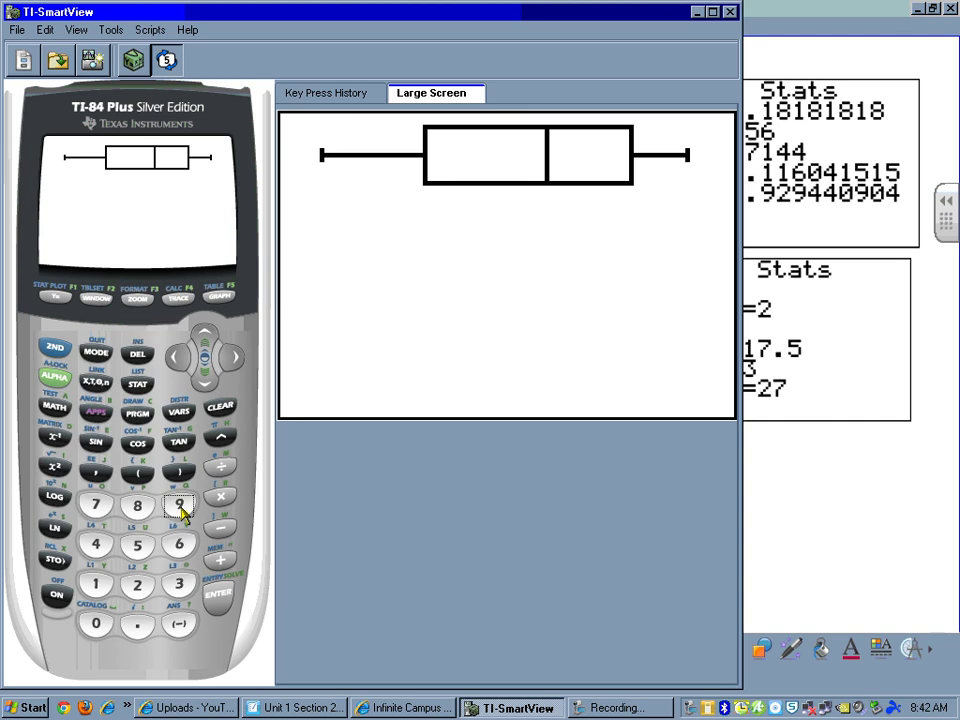
pyautogui.moveTo(324, 262); pyautogui.dragTo(553, 391)
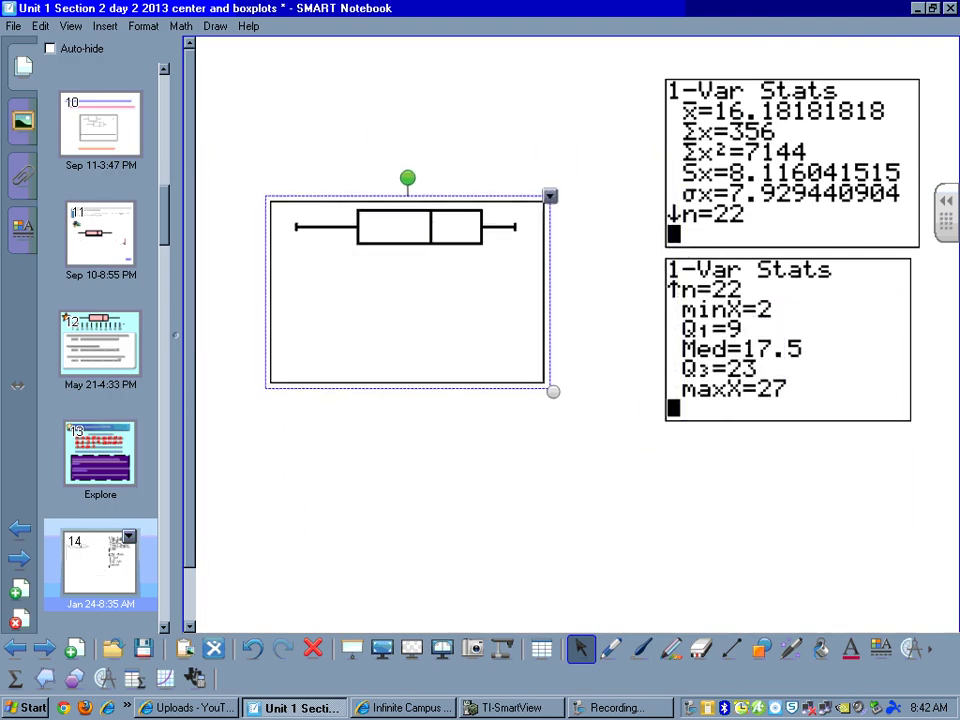
# Handwrite the title 'Birthday Dates' above the box plot with the pen.
pyautogui.click(767, 525)
pyautogui.press('p')
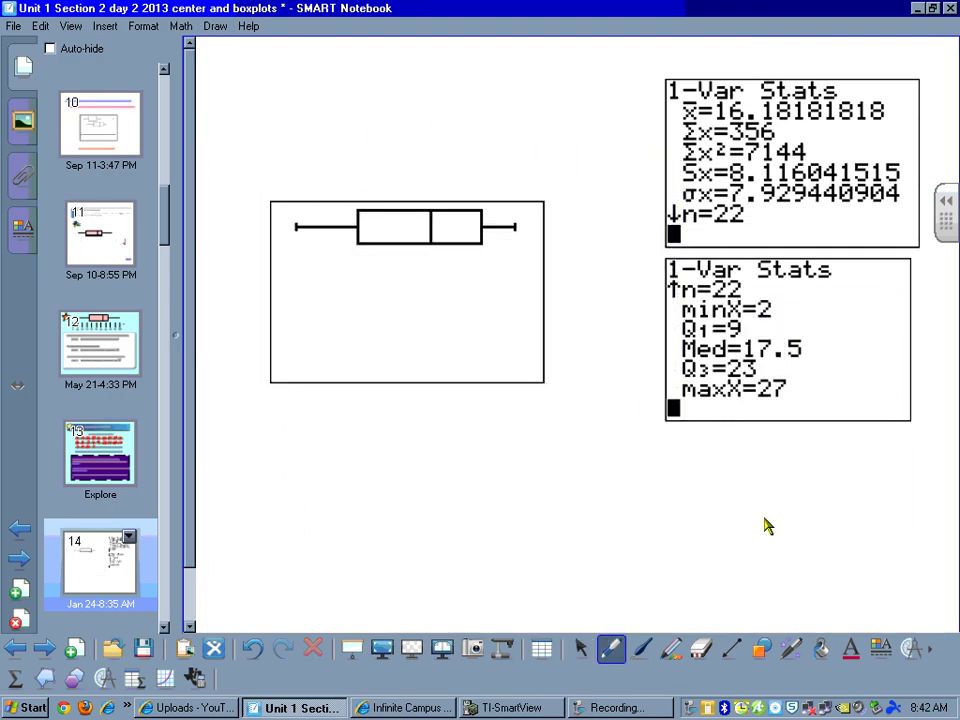
pyautogui.moveTo(231, 126)
pyautogui.mouseDown()
pyautogui.moveTo(231, 153)
pyautogui.moveTo(260, 152)
pyautogui.mouseUp()
pyautogui.moveTo(260, 128)
pyautogui.mouseDown()
pyautogui.moveTo(277, 150)
pyautogui.moveTo(301, 126)
pyautogui.mouseUp()
pyautogui.moveTo(292, 127); pyautogui.dragTo(292, 152)
pyautogui.moveTo(304, 127)
pyautogui.mouseDown()
pyautogui.moveTo(304, 151)
pyautogui.moveTo(318, 139)
pyautogui.mouseUp()
pyautogui.moveTo(318, 126); pyautogui.dragTo(318, 151)
pyautogui.moveTo(323, 127)
pyautogui.mouseDown()
pyautogui.moveTo(323, 150)
pyautogui.moveTo(346, 150)
pyautogui.moveTo(360, 133)
pyautogui.mouseUp()
pyautogui.moveTo(368, 119); pyautogui.dragTo(357, 147)
pyautogui.moveTo(393, 106); pyautogui.dragTo(393, 136)
pyautogui.moveTo(386, 107)
pyautogui.mouseDown()
pyautogui.moveTo(408, 104)
pyautogui.moveTo(394, 134)
pyautogui.mouseUp()
pyautogui.moveTo(418, 122)
pyautogui.mouseDown()
pyautogui.moveTo(426, 118)
pyautogui.moveTo(432, 135)
pyautogui.mouseUp()
pyautogui.moveTo(438, 118)
pyautogui.mouseDown()
pyautogui.moveTo(438, 133)
pyautogui.moveTo(448, 117)
pyautogui.moveTo(449, 131)
pyautogui.mouseUp()
pyautogui.moveTo(449, 118)
pyautogui.mouseDown()
pyautogui.moveTo(462, 117)
pyautogui.moveTo(464, 129)
pyautogui.mouseUp()
pyautogui.moveTo(478, 116); pyautogui.dragTo(466, 130)
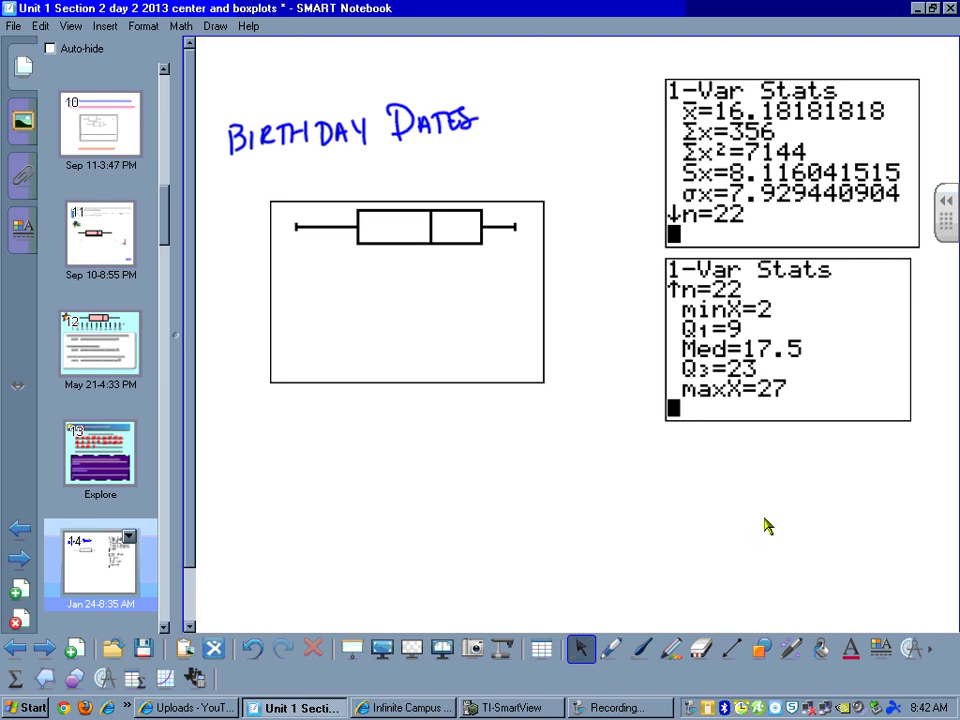
# Capture the calculator's WINDOW settings and place them below the second stats screen.
pyautogui.click(195, 679)
pyautogui.click(210, 610)
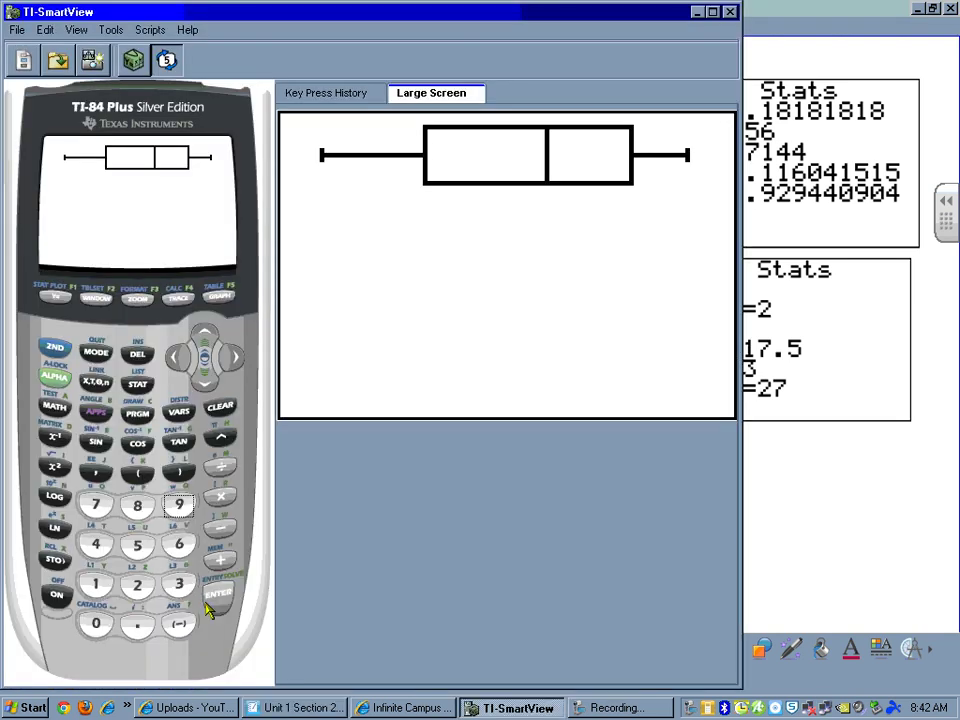
pyautogui.click(100, 300)
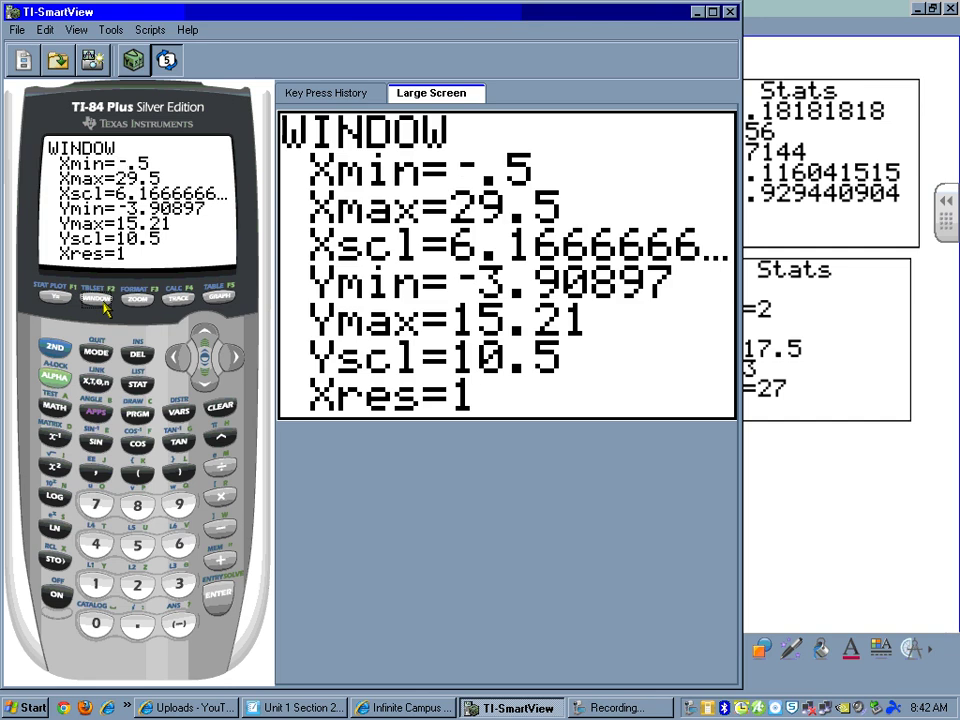
pyautogui.click(200, 384)
pyautogui.click(200, 384)
pyautogui.moveTo(762, 500); pyautogui.dragTo(765, 497)
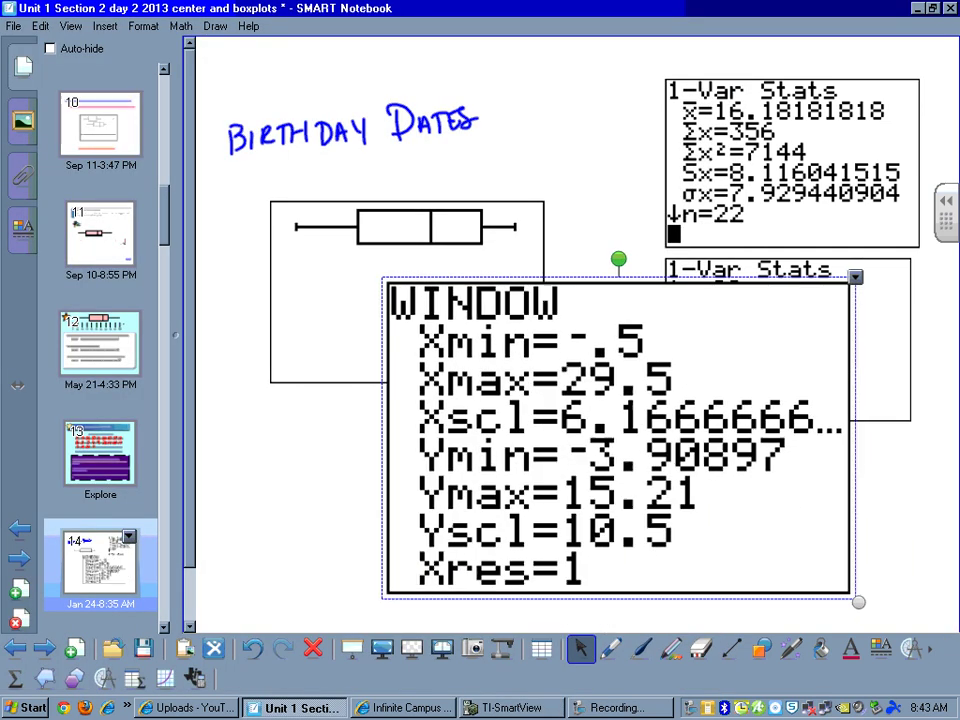
pyautogui.moveTo(857, 602); pyautogui.dragTo(621, 440)
pyautogui.moveTo(500, 355); pyautogui.dragTo(783, 496)
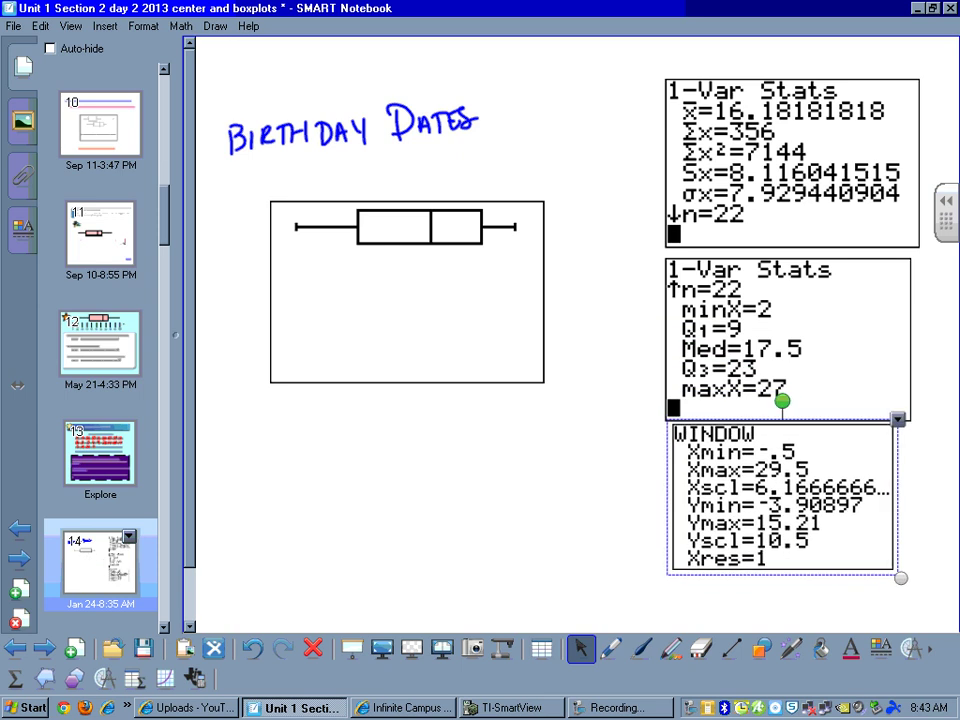
# Handwrite the axis ends -.5 and 29.5 under the box plot's corners.
pyautogui.click(610, 649)
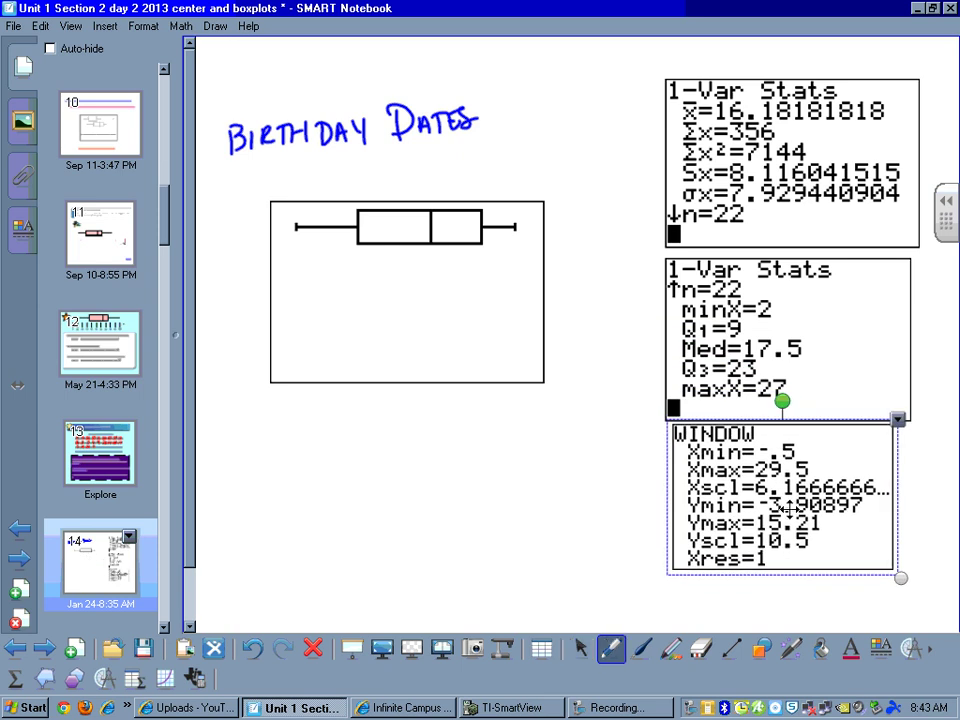
pyautogui.moveTo(244, 403); pyautogui.dragTo(270, 407)
pyautogui.click(266, 406)
pyautogui.moveTo(274, 391); pyautogui.dragTo(283, 390)
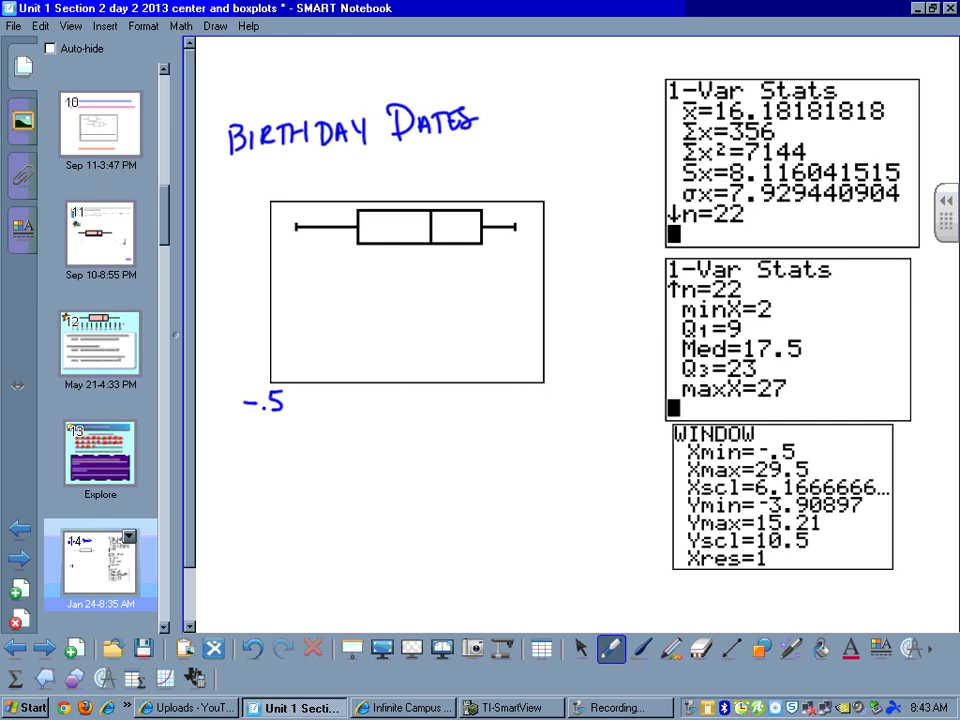
pyautogui.moveTo(526, 397)
pyautogui.mouseDown()
pyautogui.moveTo(550, 411)
pyautogui.moveTo(578, 392)
pyautogui.moveTo(565, 410)
pyautogui.mouseUp()
pyautogui.click(561, 410)
# Write the axis label 'date of bday' below the box plot.
pyautogui.moveTo(356, 431)
pyautogui.mouseDown()
pyautogui.moveTo(357, 442)
pyautogui.moveTo(372, 443)
pyautogui.mouseUp()
pyautogui.moveTo(378, 420)
pyautogui.mouseDown()
pyautogui.moveTo(380, 443)
pyautogui.moveTo(385, 430)
pyautogui.mouseUp()
pyautogui.moveTo(398, 432)
pyautogui.mouseDown()
pyautogui.moveTo(399, 443)
pyautogui.moveTo(439, 439)
pyautogui.mouseUp()
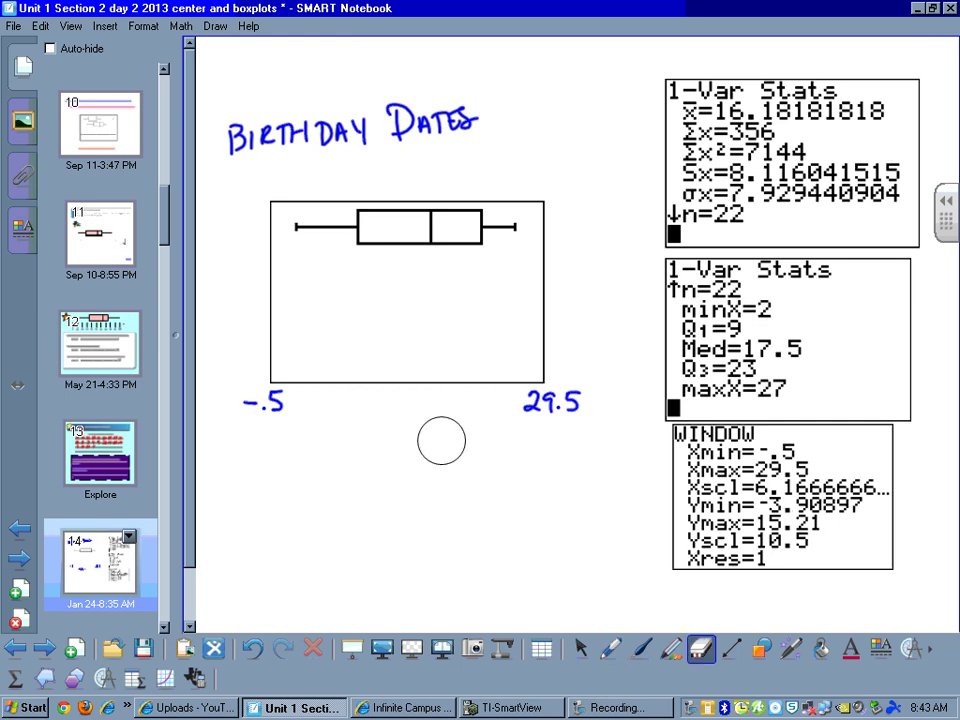
pyautogui.moveTo(354, 429)
pyautogui.mouseDown()
pyautogui.moveTo(357, 443)
pyautogui.moveTo(376, 443)
pyautogui.mouseUp()
pyautogui.moveTo(381, 418)
pyautogui.mouseDown()
pyautogui.moveTo(424, 432)
pyautogui.moveTo(442, 409)
pyautogui.moveTo(434, 440)
pyautogui.mouseUp()
pyautogui.moveTo(430, 427); pyautogui.dragTo(442, 426)
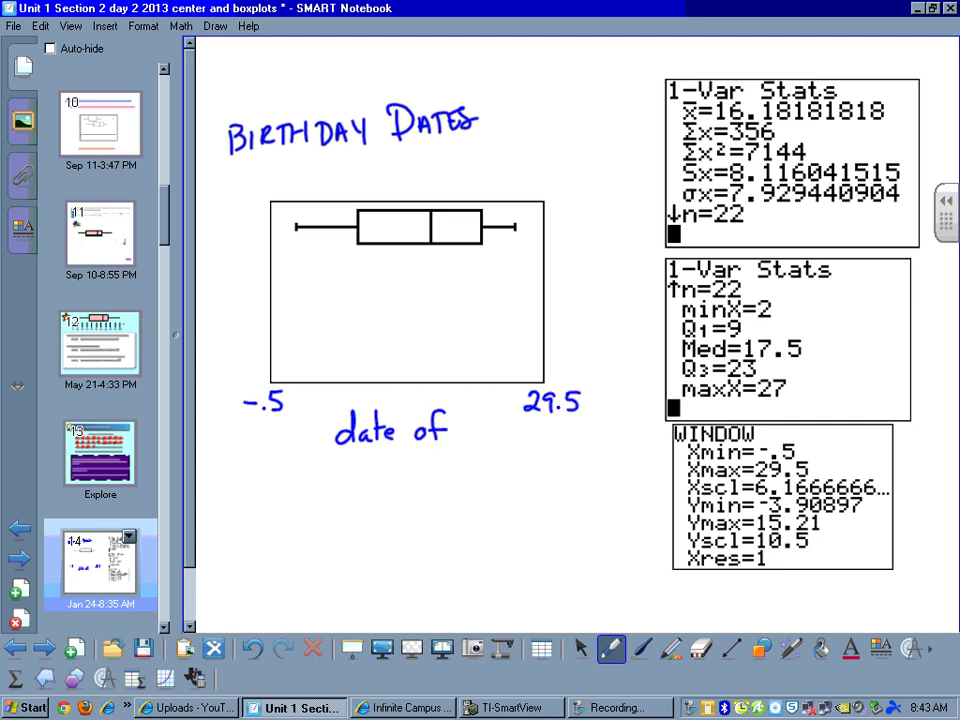
pyautogui.moveTo(379, 452)
pyautogui.mouseDown()
pyautogui.moveTo(379, 477)
pyautogui.moveTo(411, 478)
pyautogui.mouseUp()
pyautogui.moveTo(411, 452)
pyautogui.mouseDown()
pyautogui.moveTo(412, 478)
pyautogui.moveTo(432, 477)
pyautogui.mouseUp()
pyautogui.moveTo(460, 466); pyautogui.dragTo(437, 496)
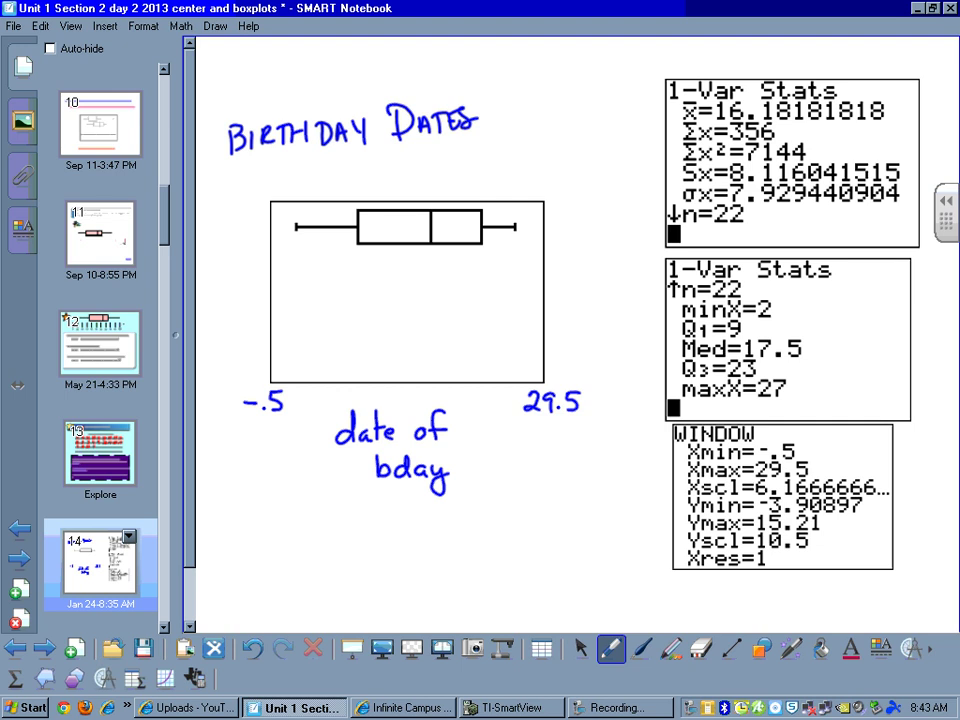
# Draw a short bracket under the lower whisker and nudge it into place.
pyautogui.click(580, 649)
pyautogui.moveTo(297, 258)
pyautogui.mouseDown()
pyautogui.moveTo(297, 270)
pyautogui.moveTo(347, 264)
pyautogui.mouseUp()
pyautogui.click(580, 649)
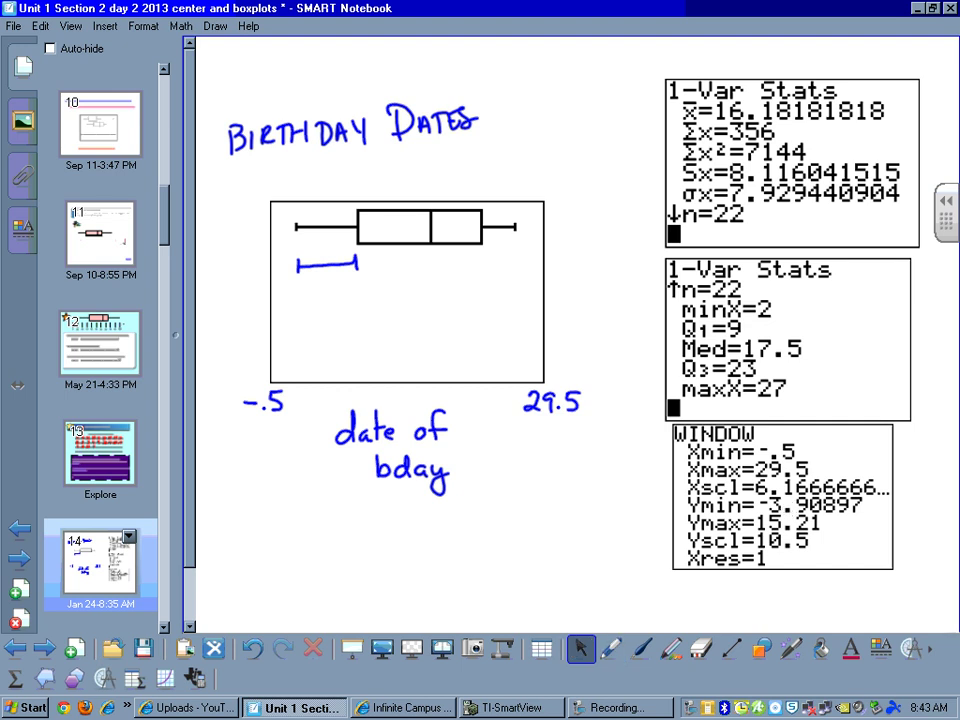
pyautogui.moveTo(327, 264); pyautogui.dragTo(392, 256)
pyautogui.moveTo(392, 256)
pyautogui.mouseDown()
pyautogui.moveTo(513, 250)
pyautogui.moveTo(327, 257)
pyautogui.mouseUp()
# Draw a green arrow linking Med=17.5 to the mean x̄ across the stats screens.
pyautogui.click(611, 648)
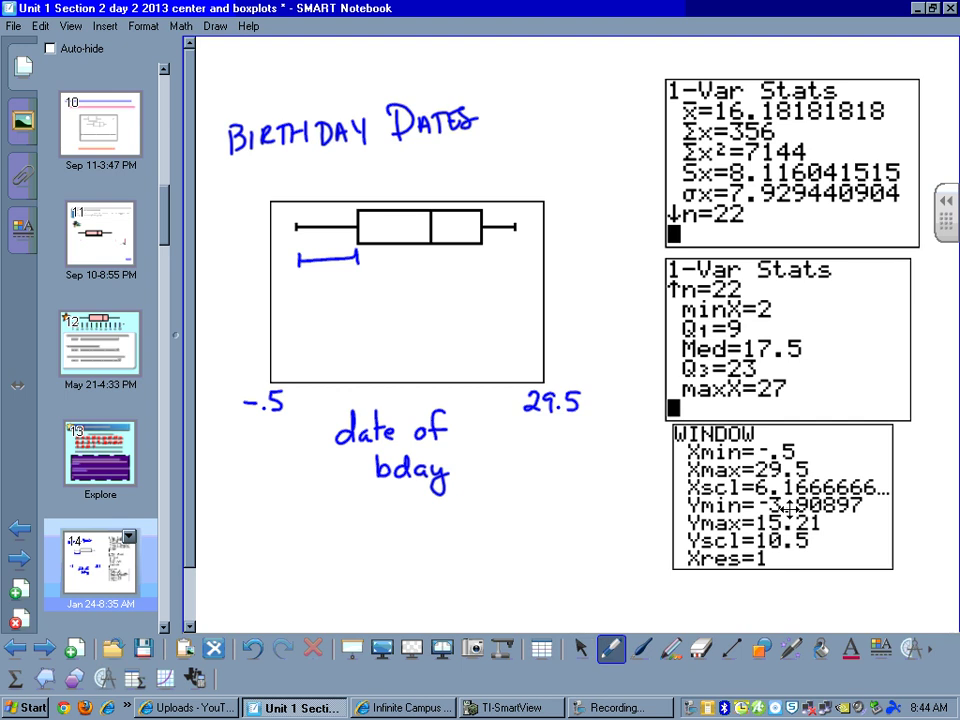
pyautogui.moveTo(664, 350)
pyautogui.mouseDown()
pyautogui.moveTo(634, 352)
pyautogui.moveTo(636, 303)
pyautogui.moveTo(648, 152)
pyautogui.moveTo(660, 118)
pyautogui.moveTo(676, 117)
pyautogui.moveTo(665, 127)
pyautogui.moveTo(677, 347)
pyautogui.moveTo(668, 364)
pyautogui.mouseUp()
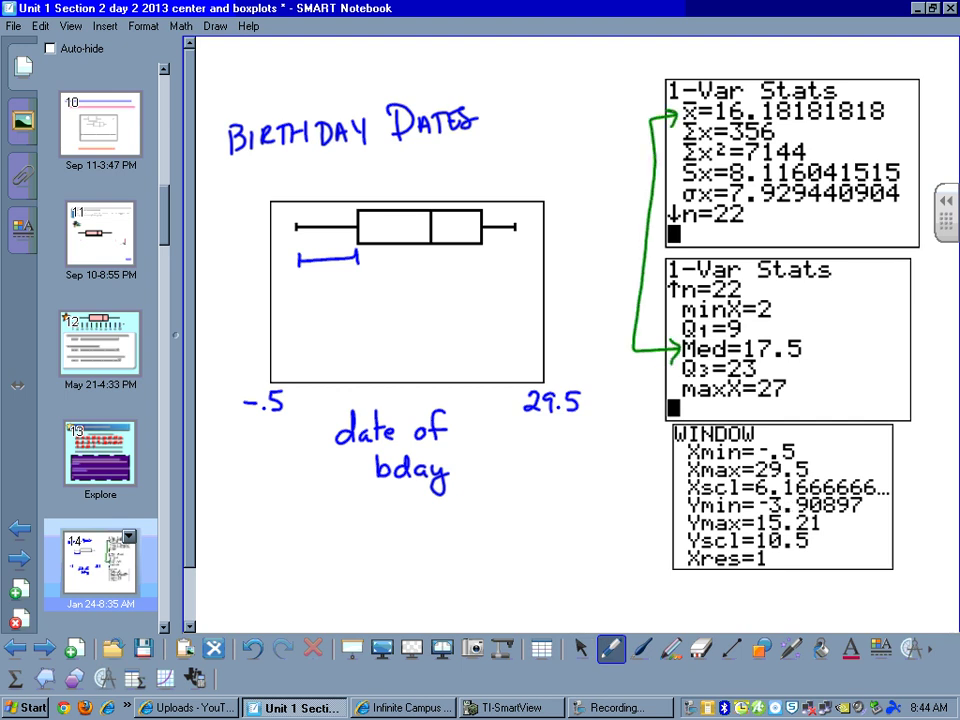
pyautogui.click(580, 648)
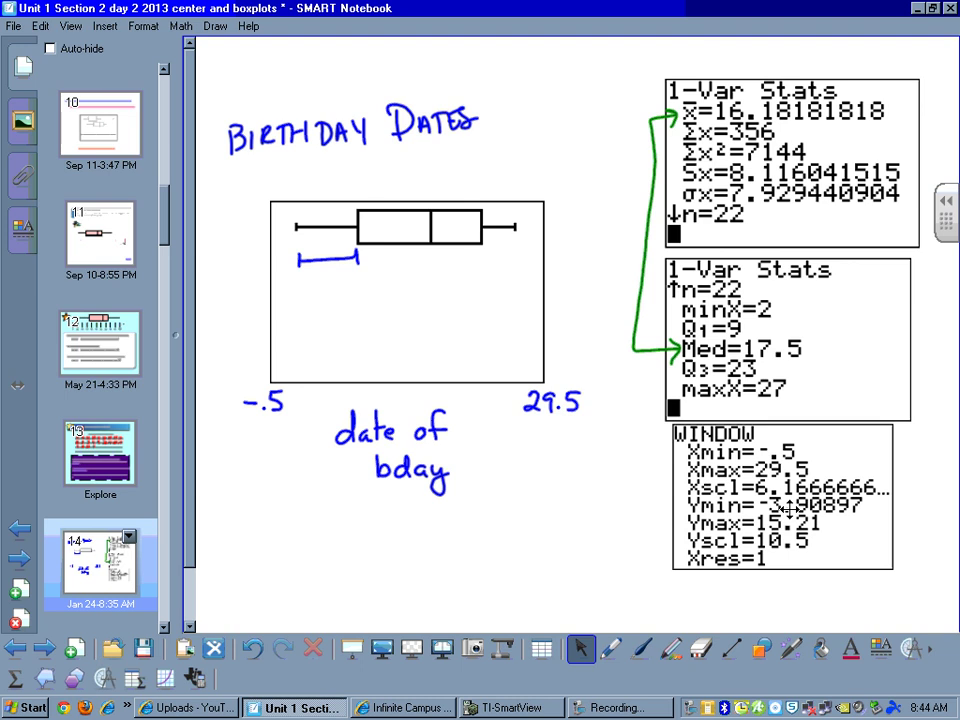
# Turn Plot2 on and set its type to histogram.
pyautogui.scroll(-2, 189, 589)
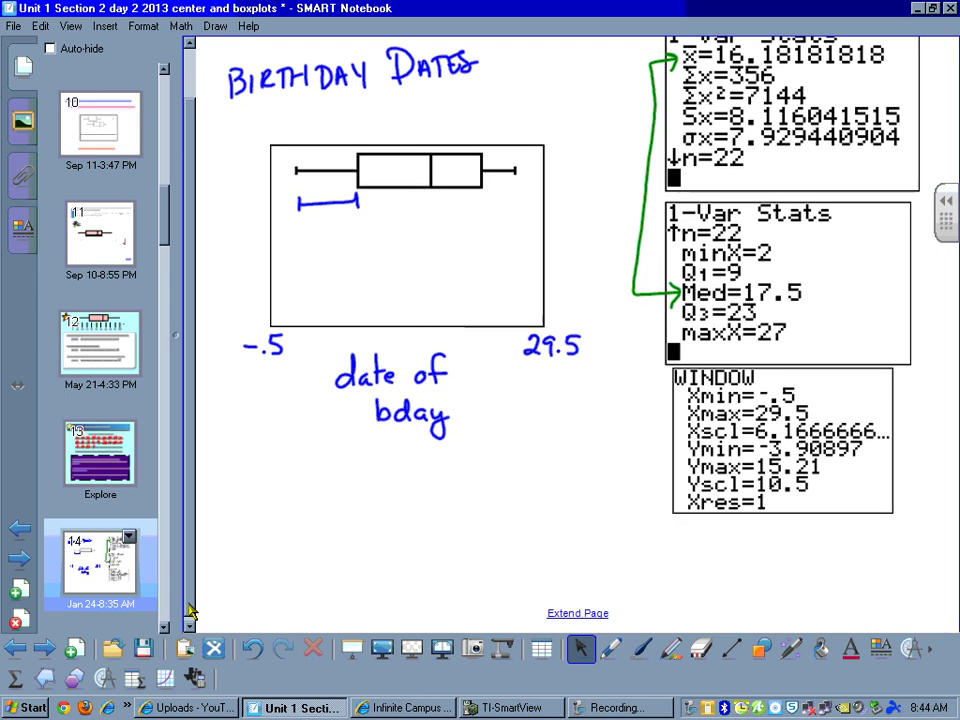
pyautogui.hotkey('alt', 'Tab')
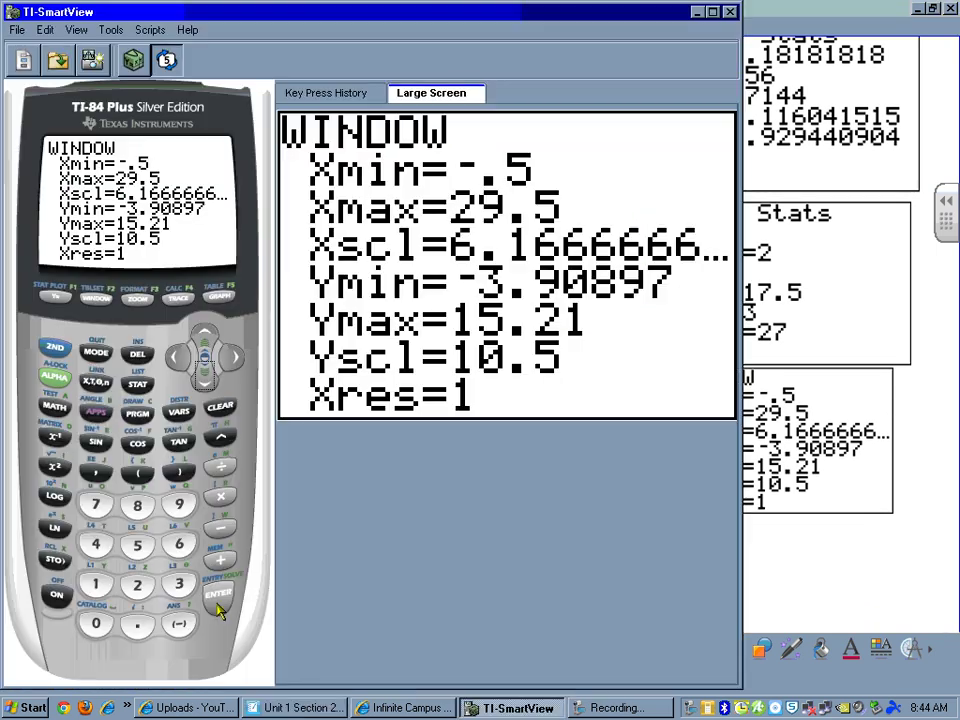
pyautogui.click(55, 377)
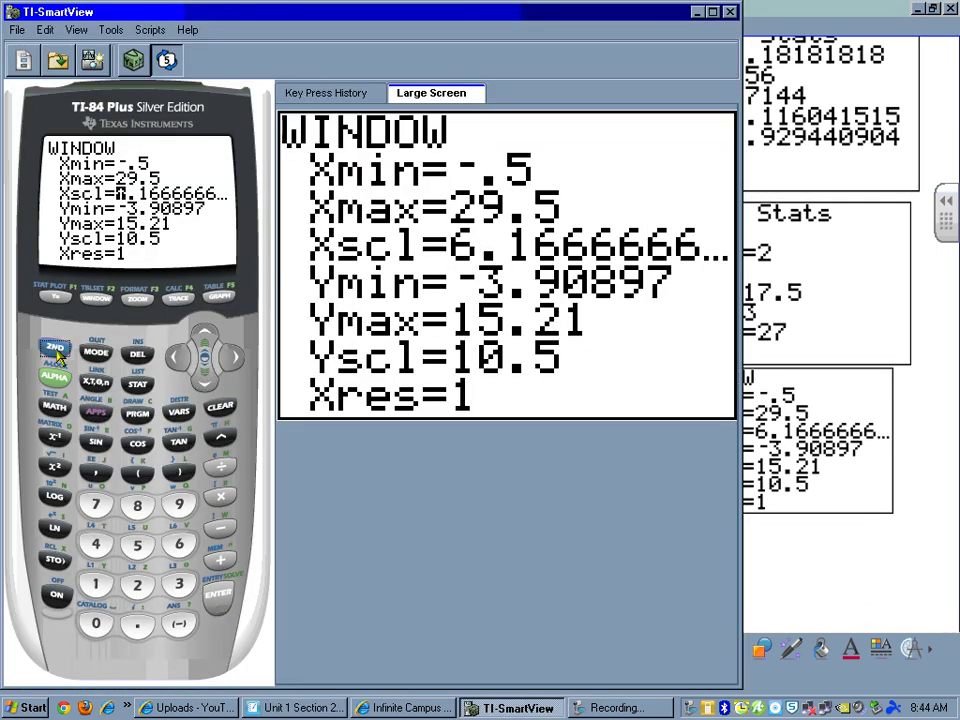
pyautogui.click(60, 302)
pyautogui.click(204, 382)
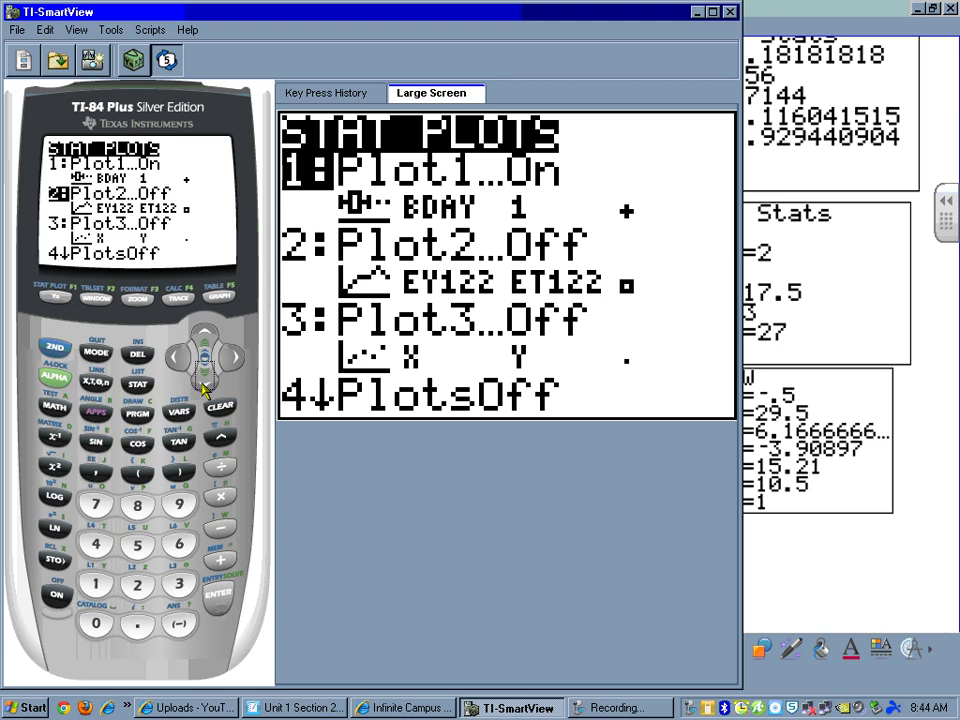
pyautogui.click(216, 596)
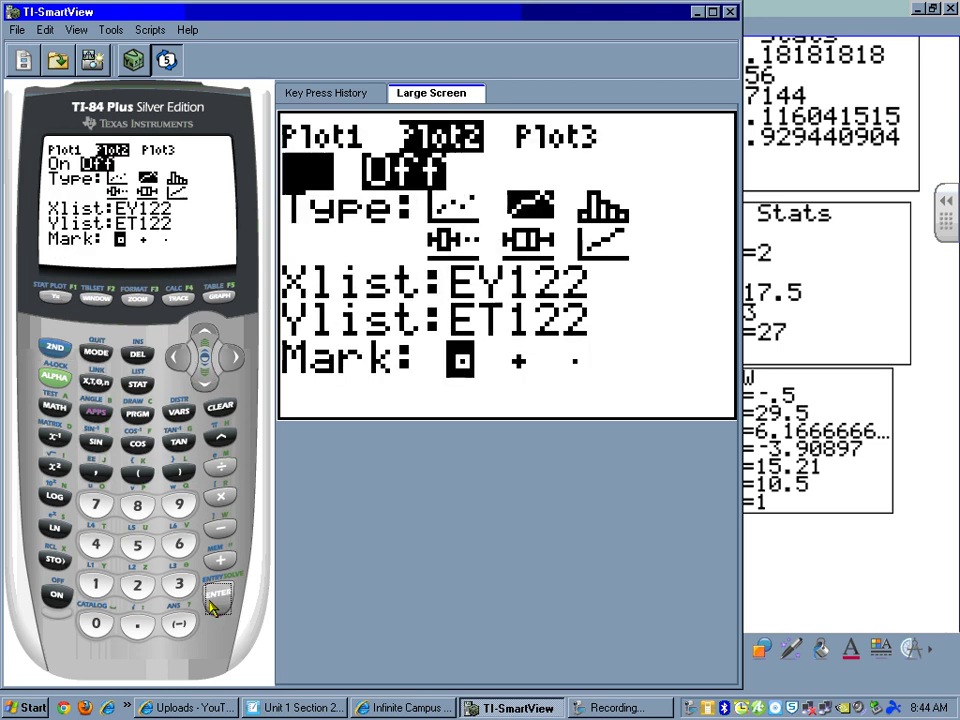
pyautogui.click(216, 596)
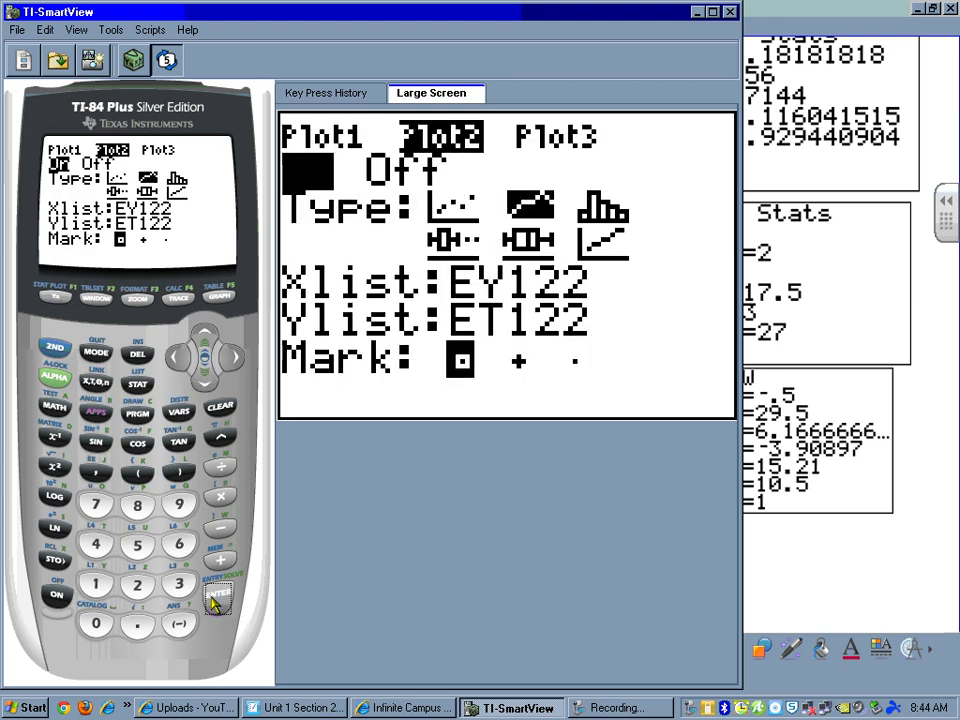
pyautogui.click(204, 382)
pyautogui.click(231, 358)
pyautogui.press('Return')
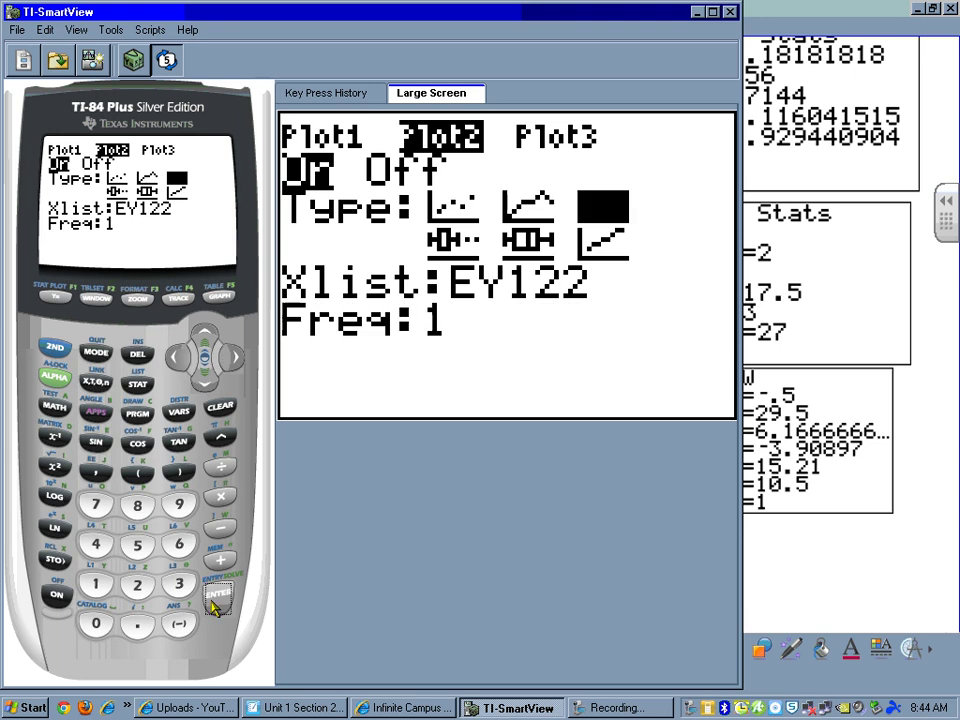
# Set Plot2's Xlist to the BDAY list.
pyautogui.click(204, 390)
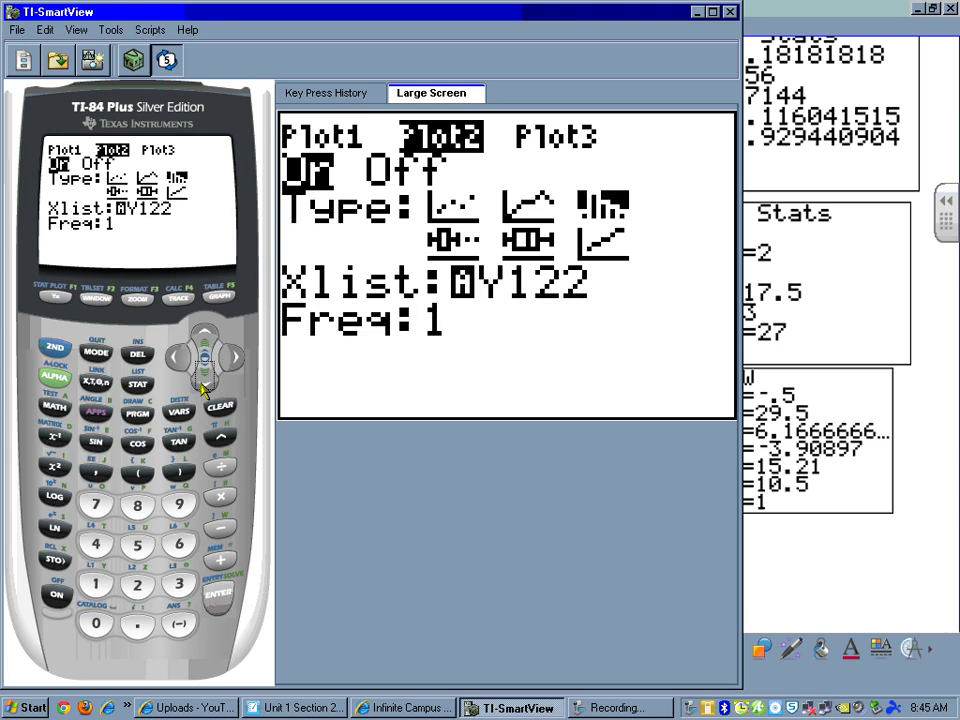
pyautogui.click(55, 346)
pyautogui.click(137, 383)
pyautogui.click(57, 378)
pyautogui.click(96, 411)
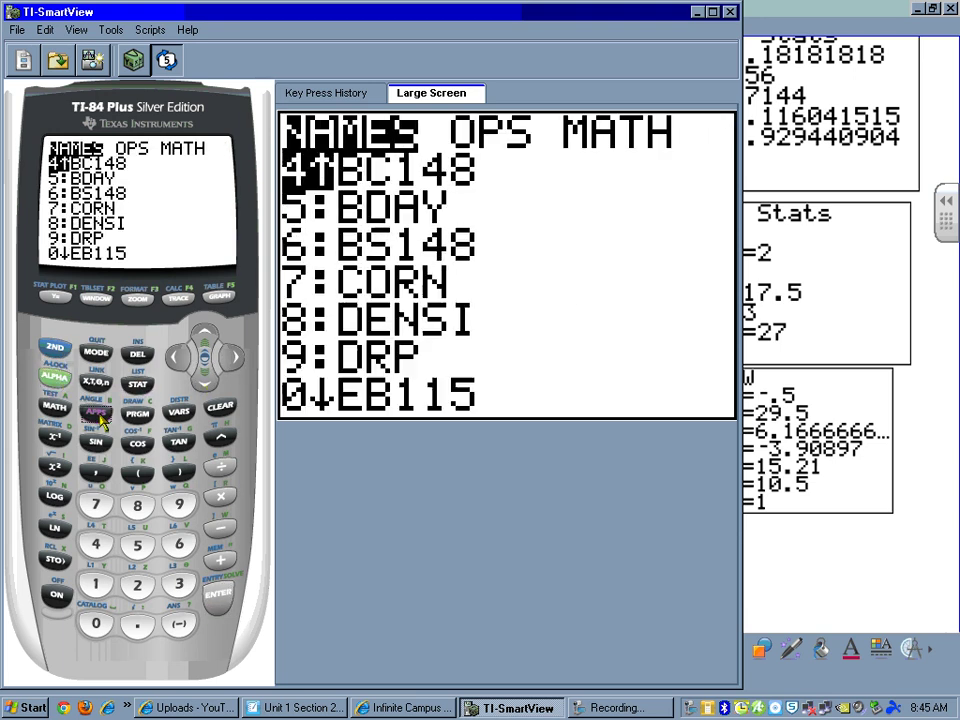
pyautogui.click(205, 384)
pyautogui.click(216, 594)
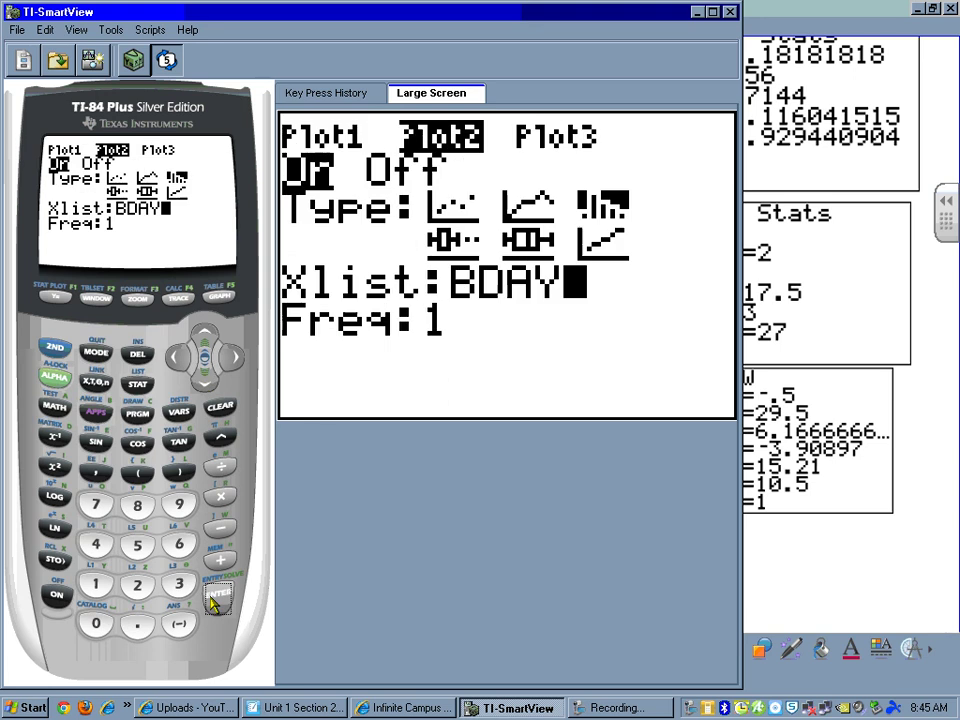
pyautogui.click(216, 596)
pyautogui.click(204, 336)
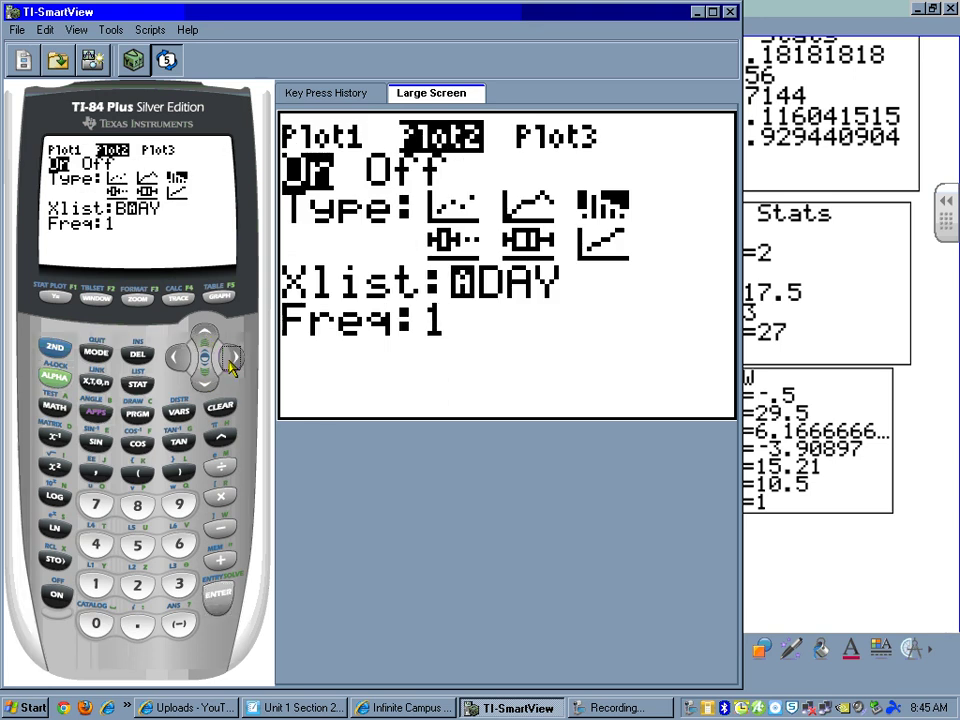
pyautogui.click(204, 336)
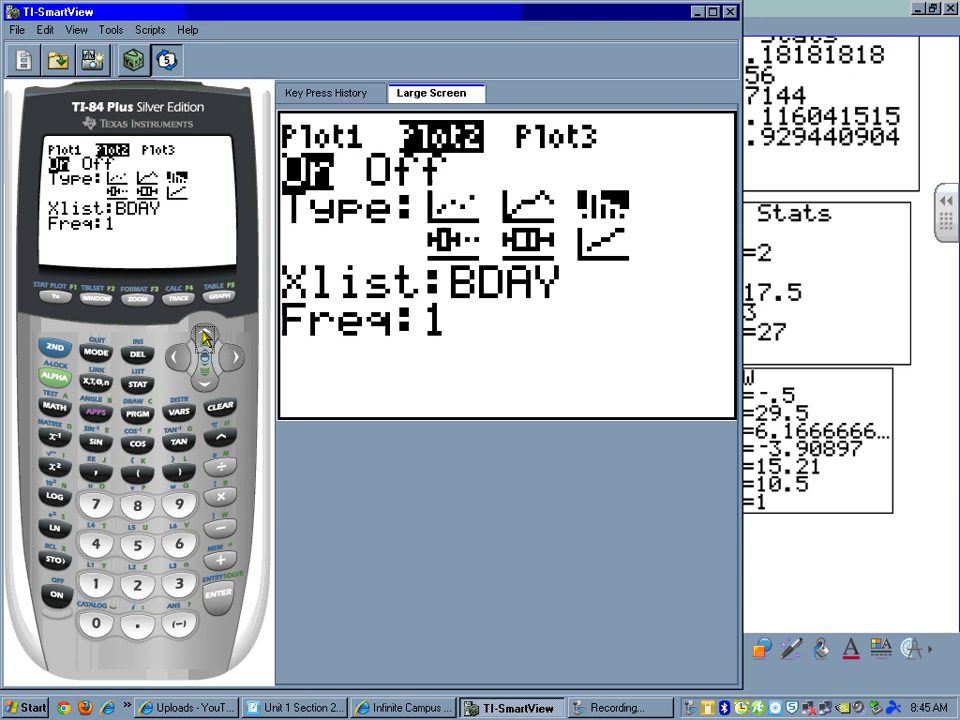
# Graph with ZoomStat and copy the combined box plot and histogram onto the page.
pyautogui.click(138, 298)
pyautogui.click(178, 506)
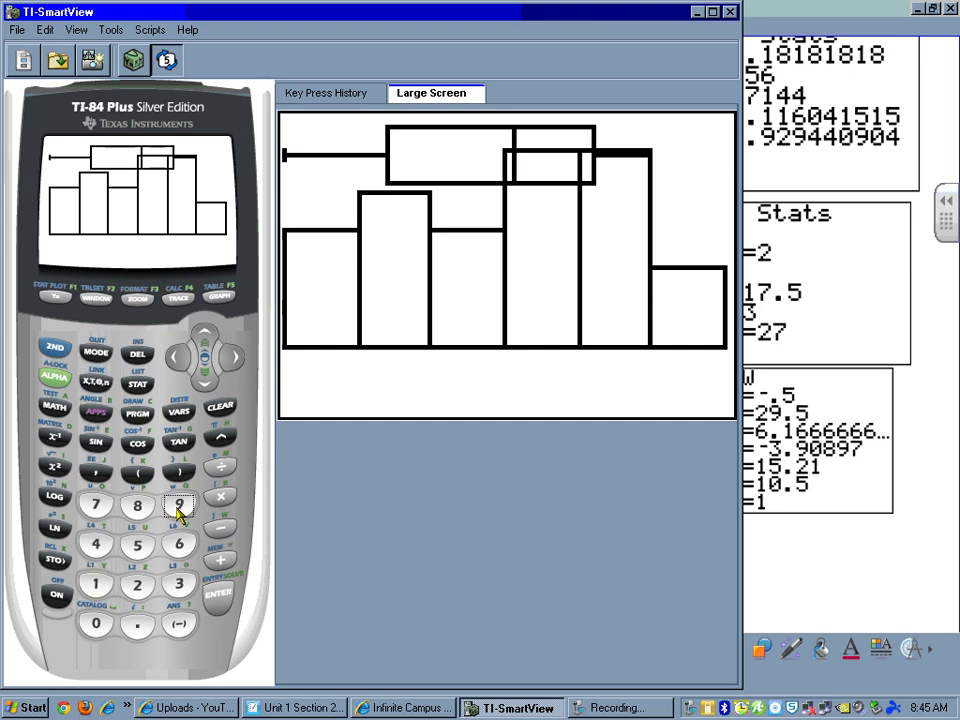
pyautogui.moveTo(586, 280); pyautogui.dragTo(420, 402)
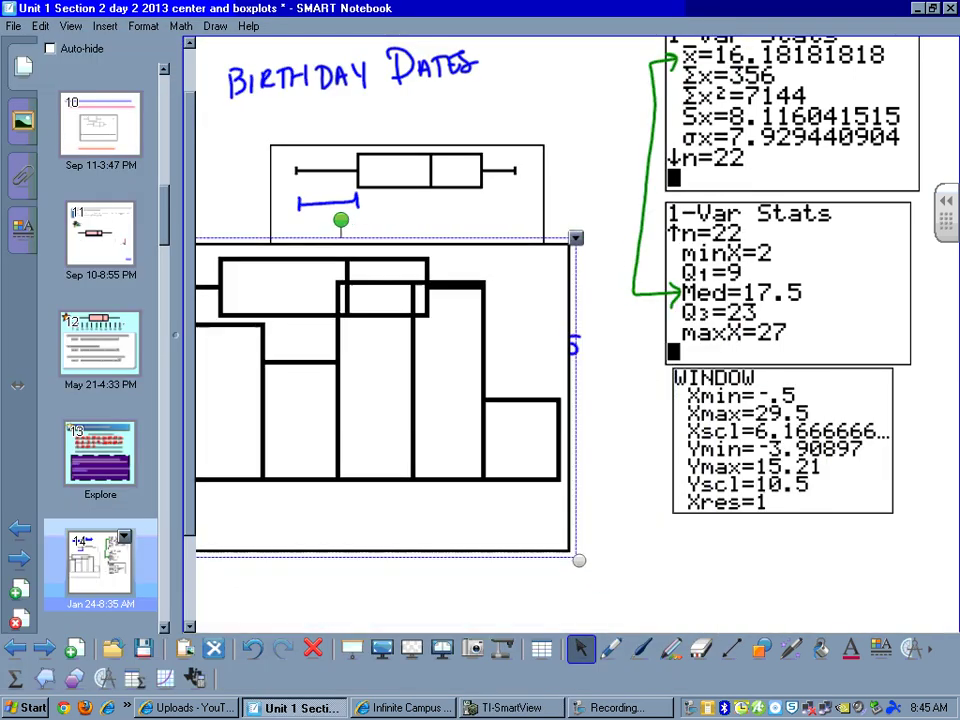
# Shrink the graph capture and move it below the 'date of bday' label.
pyautogui.moveTo(578, 552); pyautogui.dragTo(433, 460)
pyautogui.moveTo(380, 393); pyautogui.dragTo(523, 570)
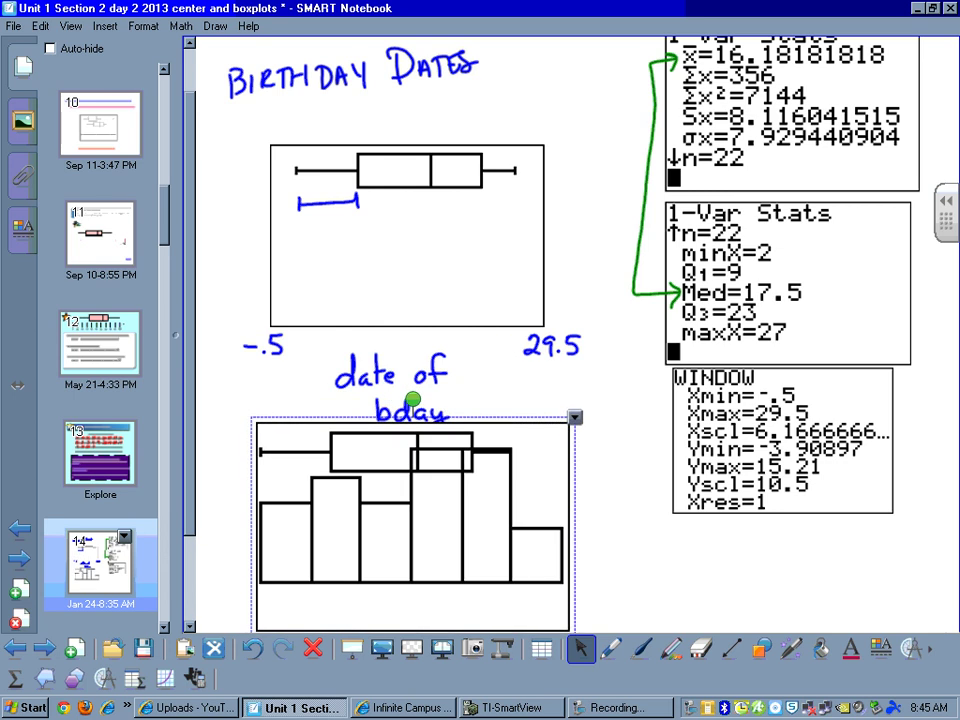